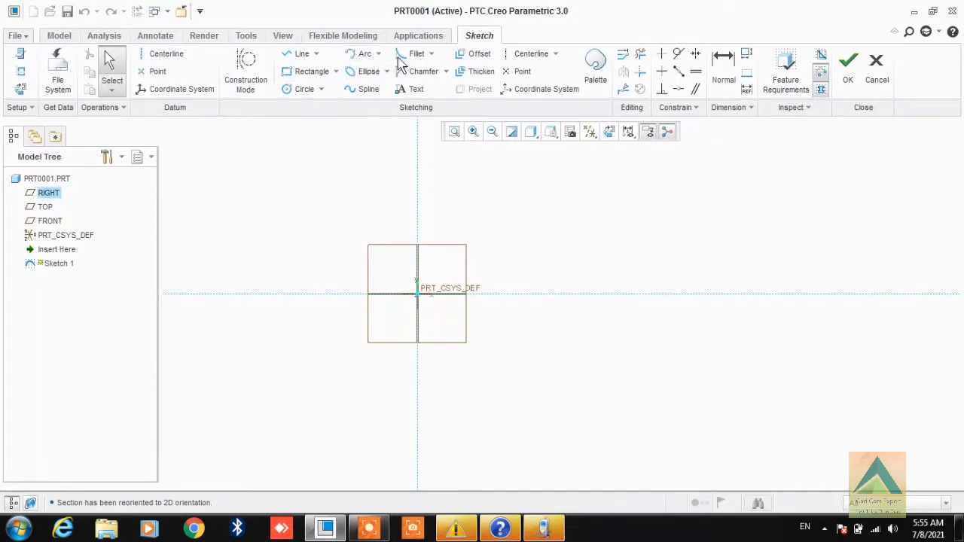
Step: Sketch a four-point wavy spline starting at the origin, with its third point on the horizontal reference, and finish the sketch
{"action": "left_click", "coordinate": [363, 89]}
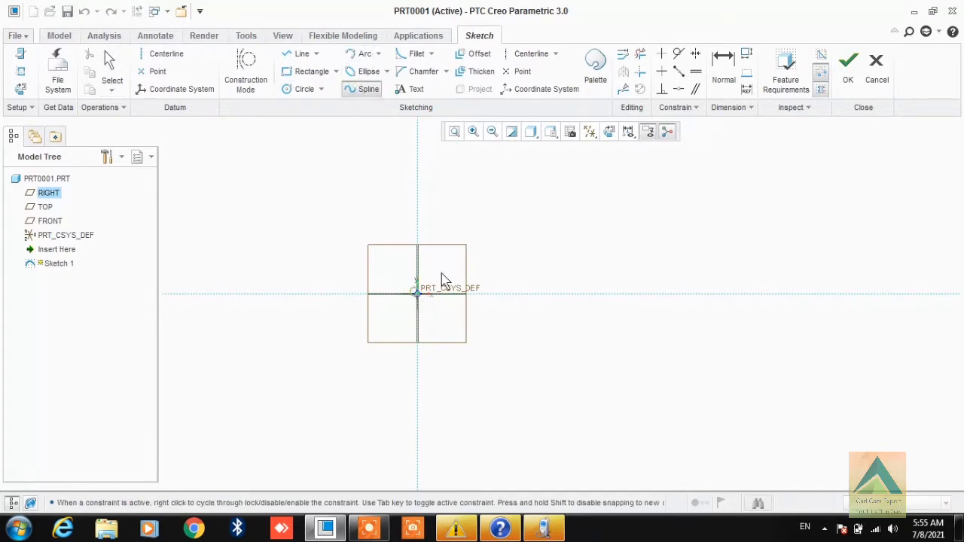
{"action": "left_click", "coordinate": [417, 294]}
{"action": "left_click", "coordinate": [495, 257]}
{"action": "left_click", "coordinate": [613, 293]}
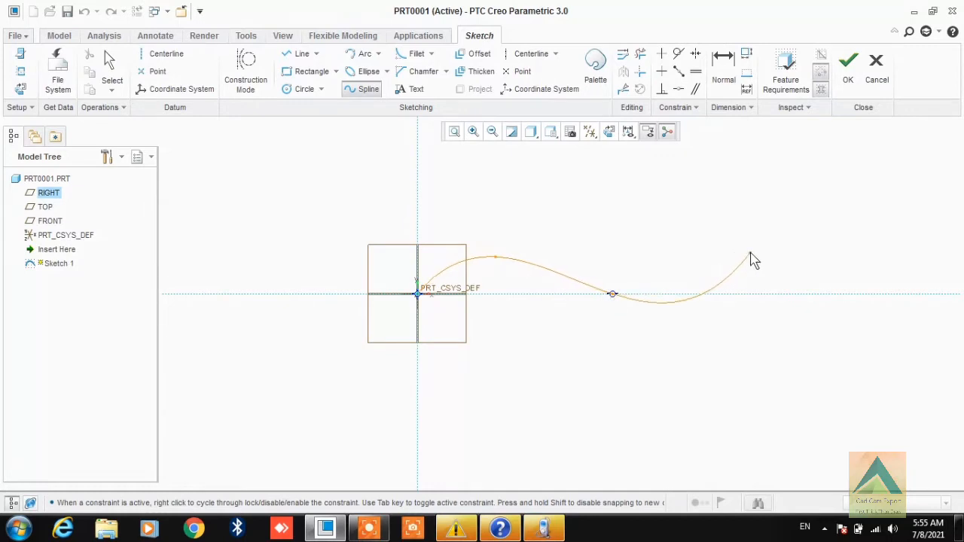
{"action": "left_click", "coordinate": [752, 257]}
{"action": "middle_click", "coordinate": [797, 238]}
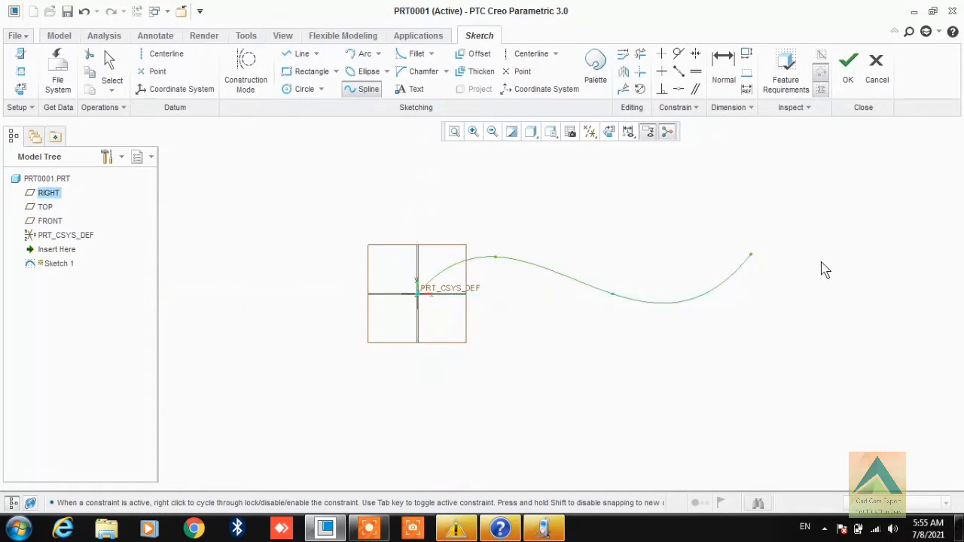
{"action": "left_click", "coordinate": [848, 63]}
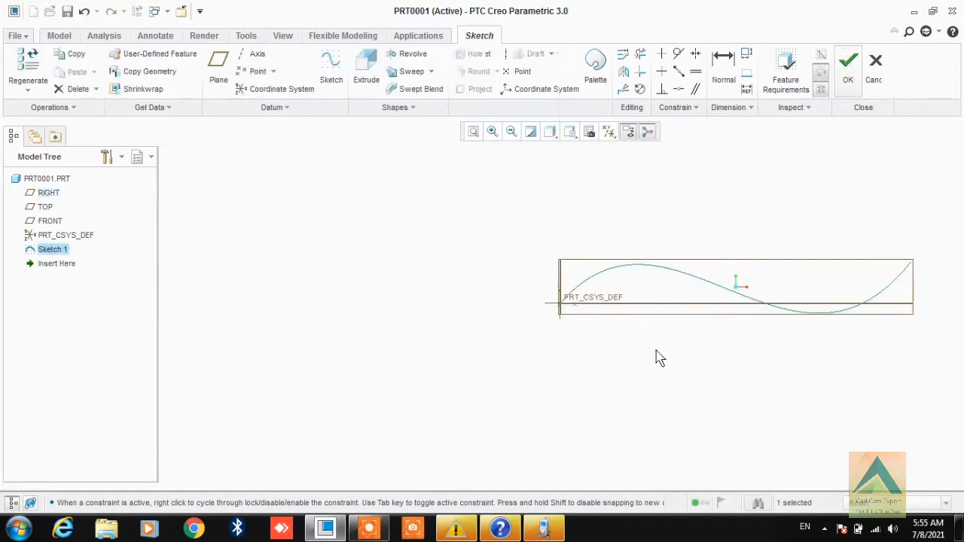
Step: Start a Sweep along the sketched spline and flip its start point to the coordinate-system end
{"action": "mouse_move", "coordinate": [663, 367]}
{"action": "middle_mouse_down"}
{"action": "mouse_move", "coordinate": [628, 382]}
{"action": "mouse_move", "coordinate": [444, 312]}
{"action": "mouse_move", "coordinate": [841, 344]}
{"action": "mouse_move", "coordinate": [503, 247]}
{"action": "middle_mouse_up"}
{"action": "left_click", "coordinate": [412, 71]}
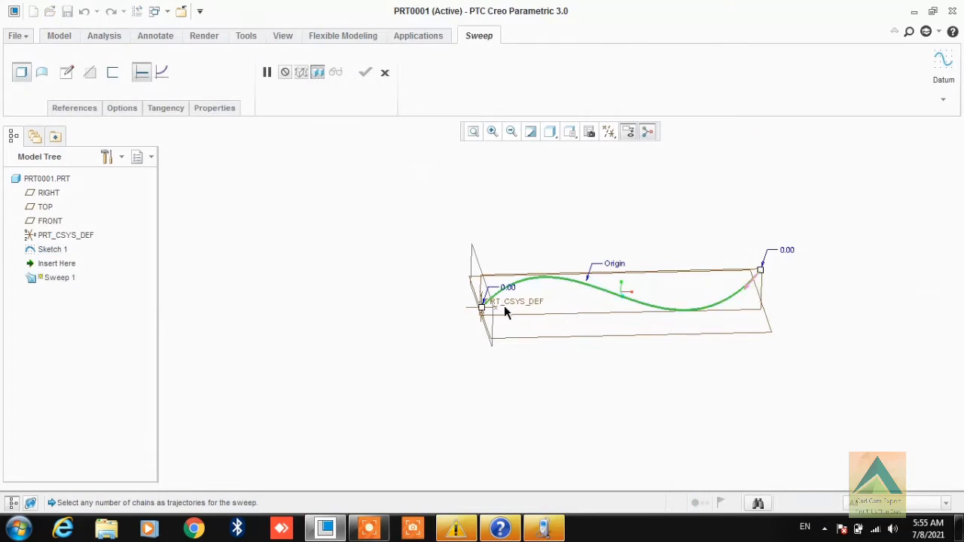
{"action": "left_click", "coordinate": [752, 279]}
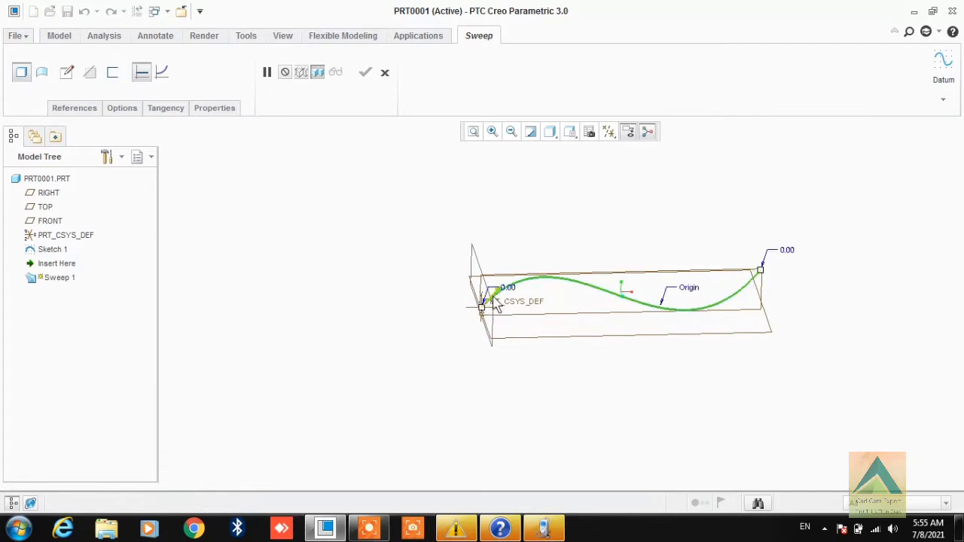
Step: Sketch the sweep section as a circle about 181 in diameter, centred on the trajectory's start point
{"action": "left_click", "coordinate": [66, 74]}
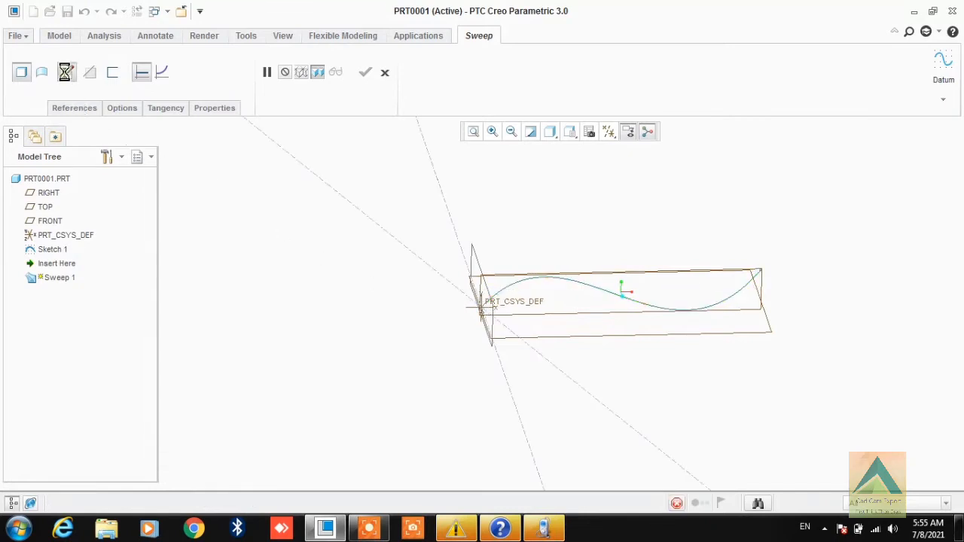
{"action": "left_click", "coordinate": [603, 136]}
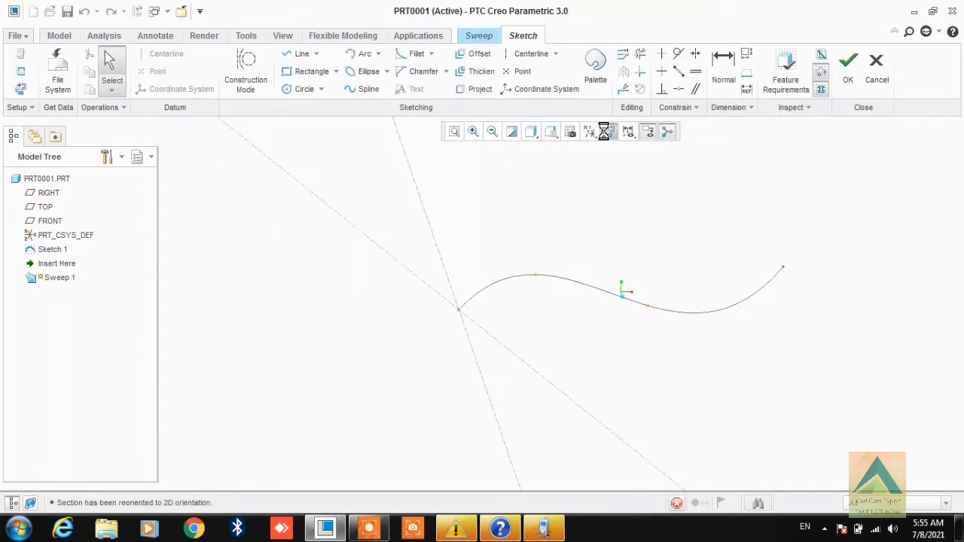
{"action": "scroll", "coordinate": [629, 315], "scroll_direction": "down", "scroll_amount": 3}
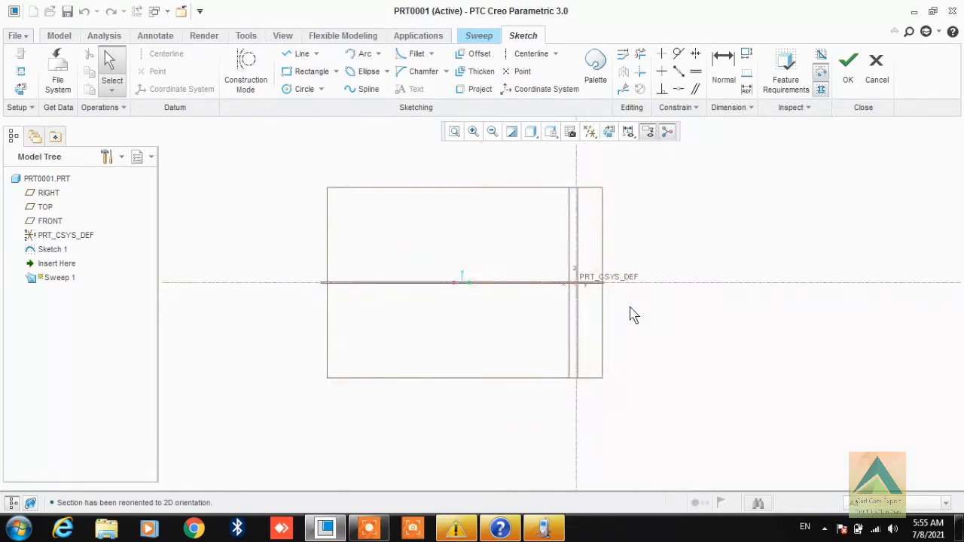
{"action": "left_click", "coordinate": [305, 91]}
{"action": "scroll", "coordinate": [585, 314], "scroll_direction": "down", "scroll_amount": 2}
{"action": "scroll", "coordinate": [543, 285], "scroll_direction": "down", "scroll_amount": 2}
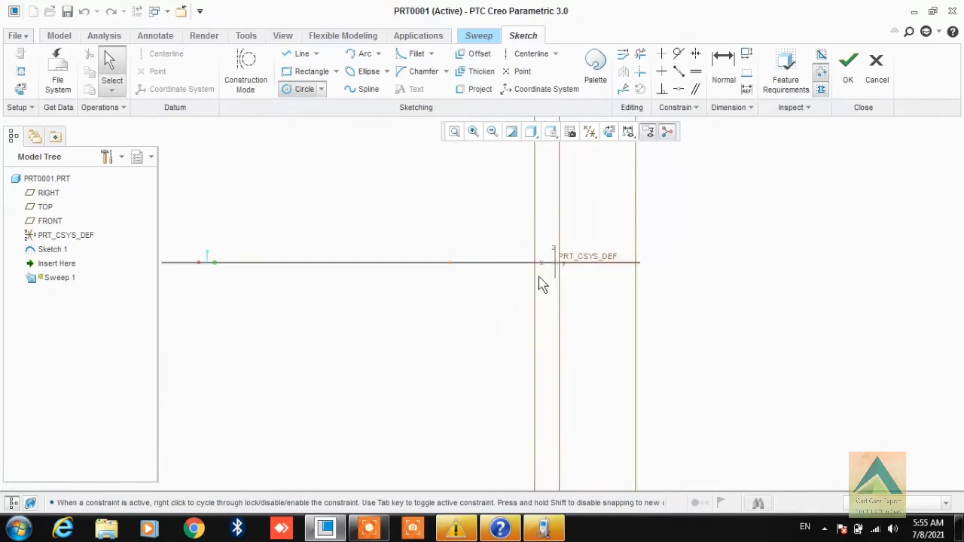
{"action": "key", "text": "ctrl+d"}
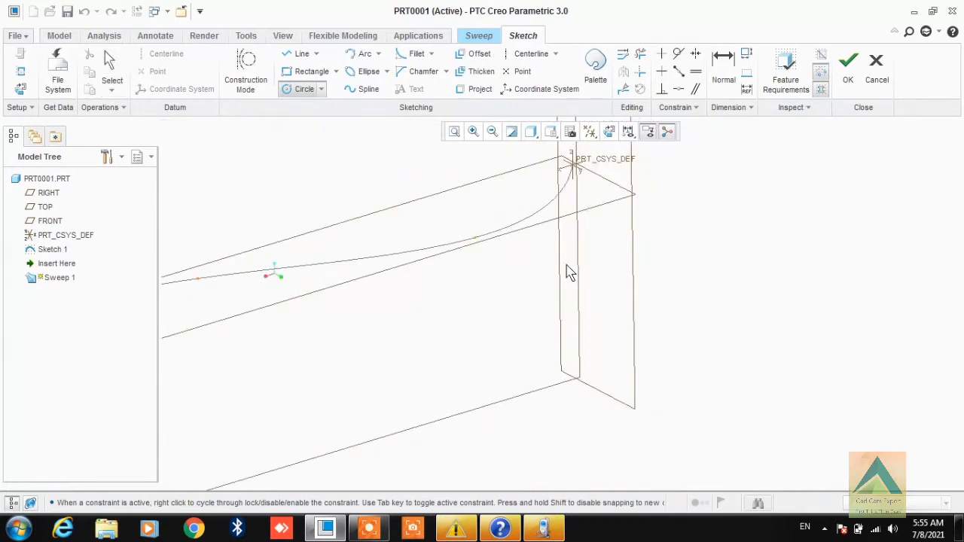
{"action": "scroll", "coordinate": [567, 266], "scroll_direction": "up", "scroll_amount": 1}
{"action": "scroll", "coordinate": [576, 172], "scroll_direction": "down", "scroll_amount": 1}
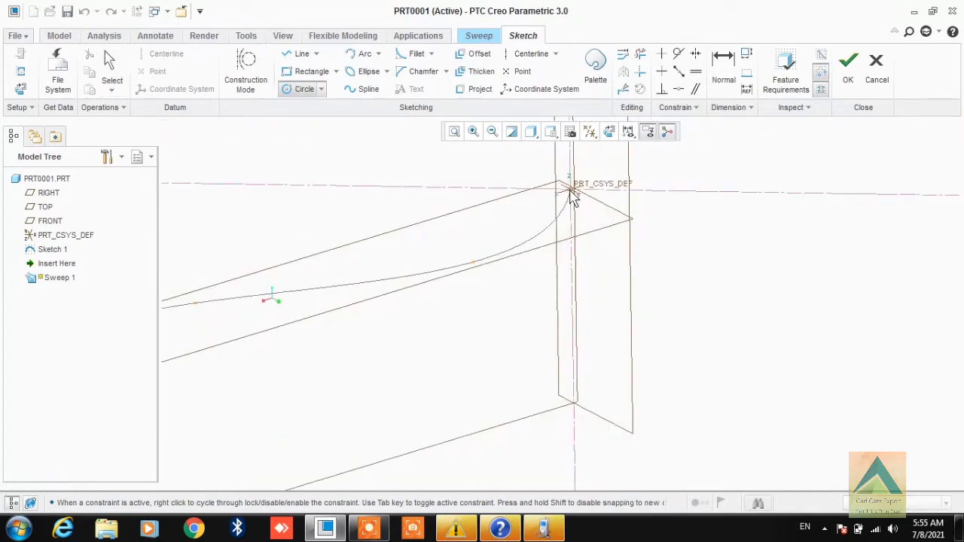
{"action": "left_click", "coordinate": [571, 189]}
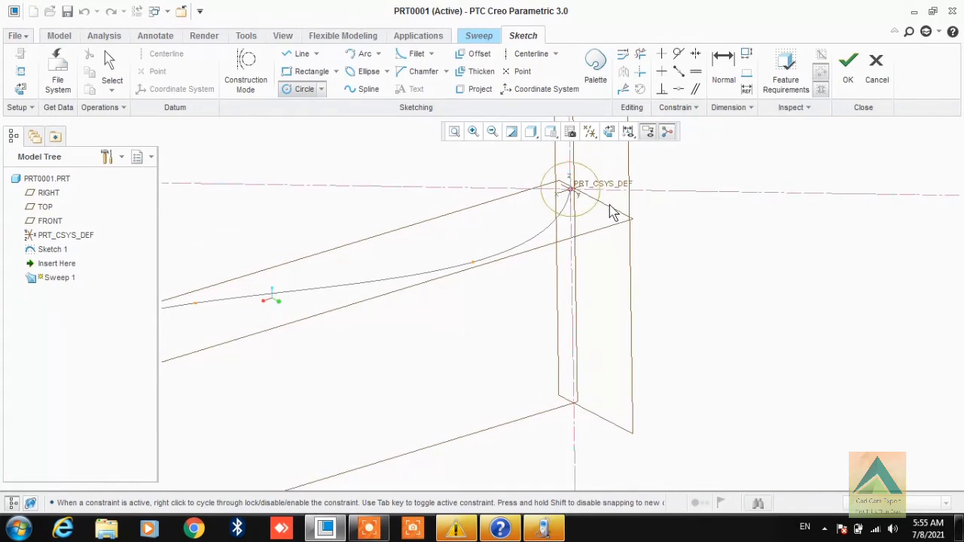
{"action": "middle_click_drag", "start_coordinate": [581, 252], "coordinate": [561, 262]}
{"action": "left_click", "coordinate": [561, 262]}
{"action": "middle_click", "coordinate": [561, 262]}
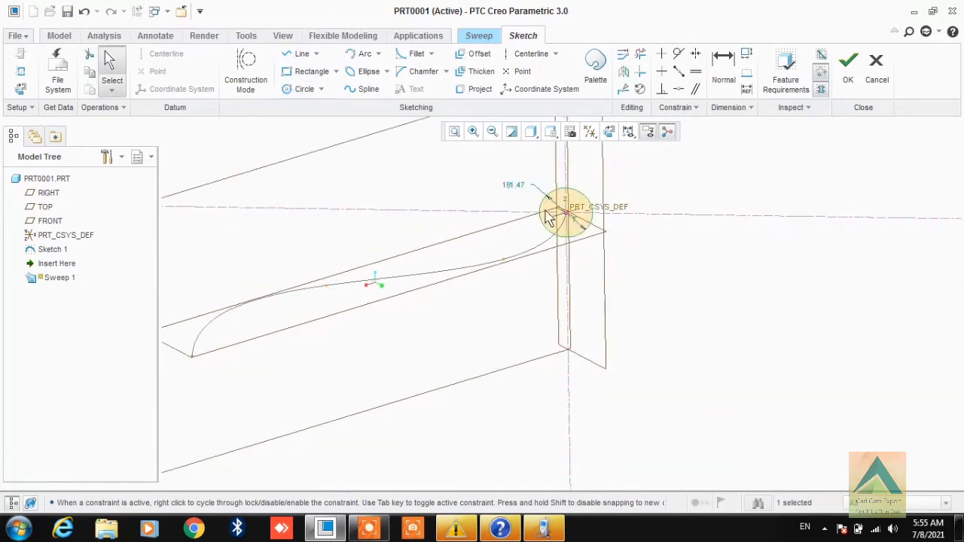
Step: Set the section circle's diameter to 200 and finish the section sketch
{"action": "double_click", "coordinate": [517, 186]}
{"action": "type", "text": "2"}
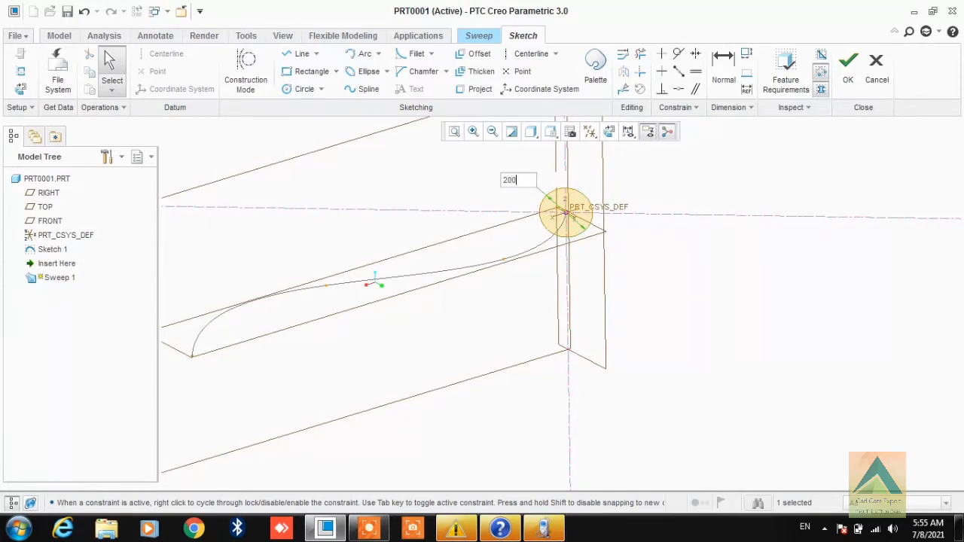
{"action": "type", "text": "00"}
{"action": "key", "text": "Return"}
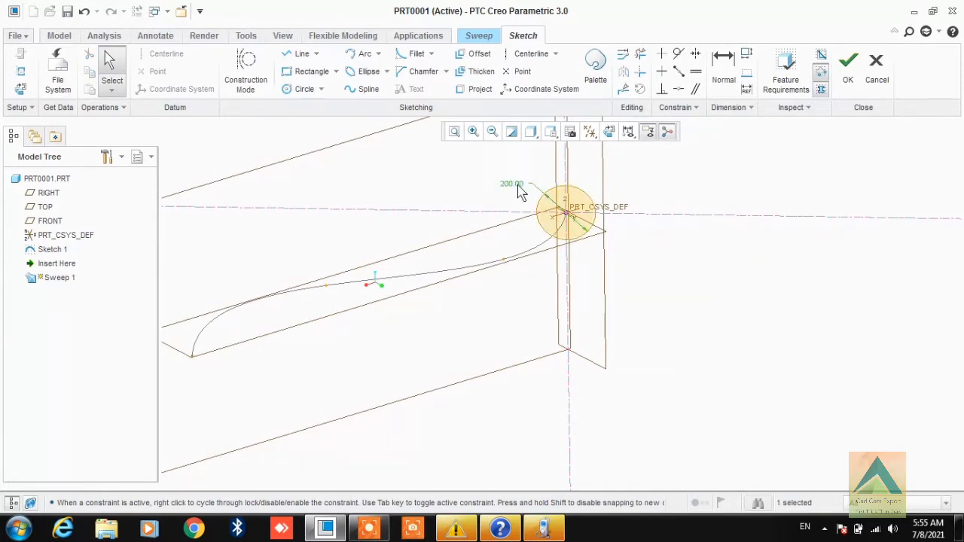
{"action": "left_click", "coordinate": [849, 66]}
{"action": "middle_click_drag", "start_coordinate": [690, 292], "coordinate": [663, 311]}
{"action": "scroll", "coordinate": [662, 308], "scroll_direction": "down", "scroll_amount": 5}
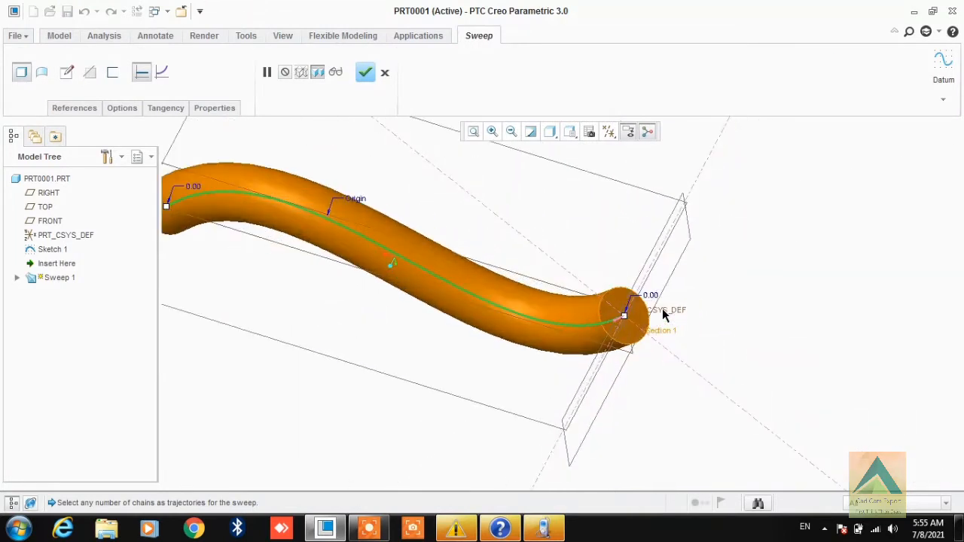
{"action": "scroll", "coordinate": [662, 308], "scroll_direction": "up", "scroll_amount": 4}
Step: Try the surface option on the sweep, return it to solid and complete the feature
{"action": "left_click", "coordinate": [38, 70]}
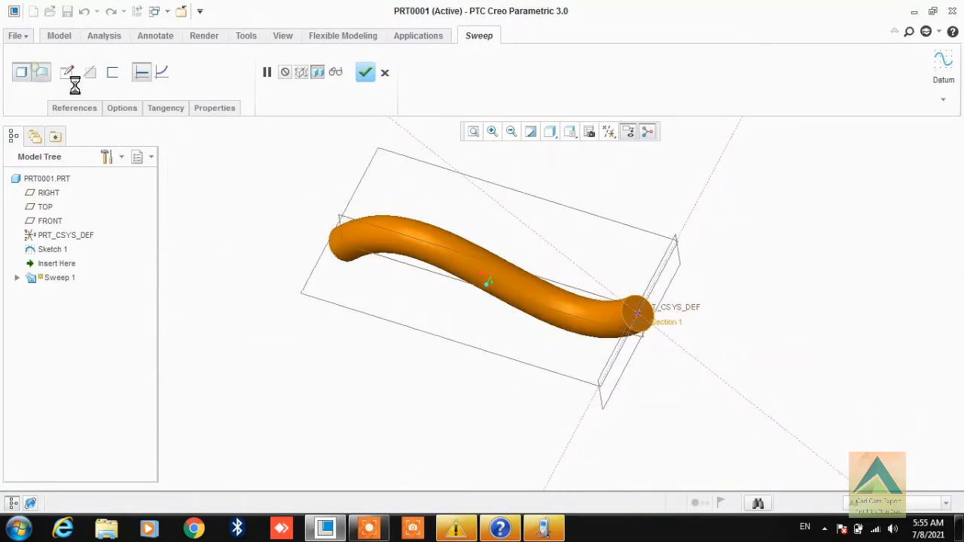
{"action": "left_click", "coordinate": [24, 76]}
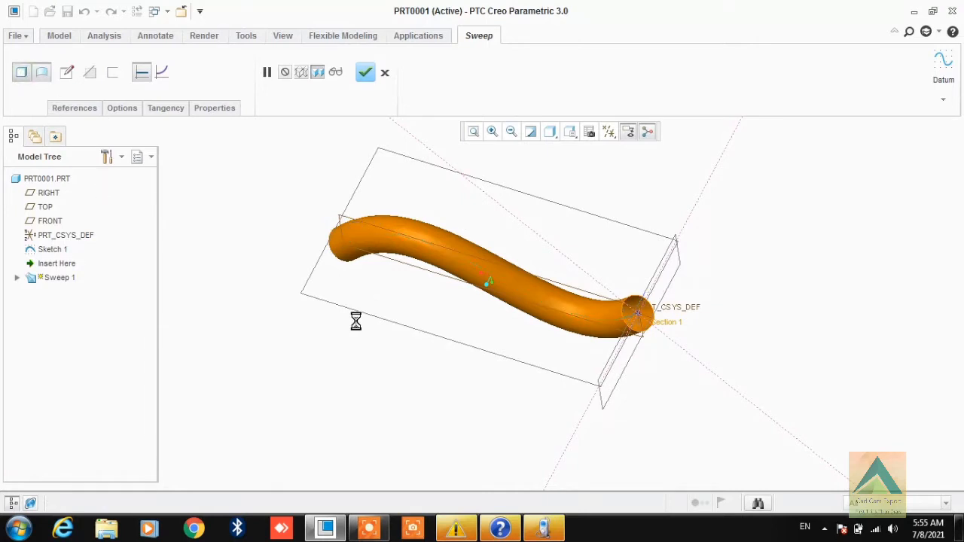
{"action": "mouse_move", "coordinate": [355, 321]}
{"action": "middle_mouse_down"}
{"action": "mouse_move", "coordinate": [342, 340]}
{"action": "mouse_move", "coordinate": [366, 327]}
{"action": "middle_mouse_up"}
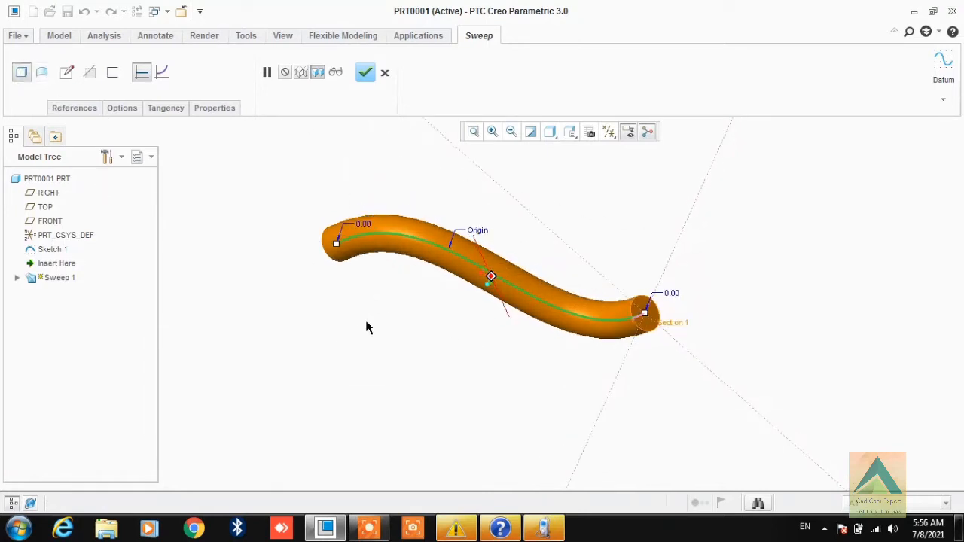
{"action": "left_click", "coordinate": [365, 72]}
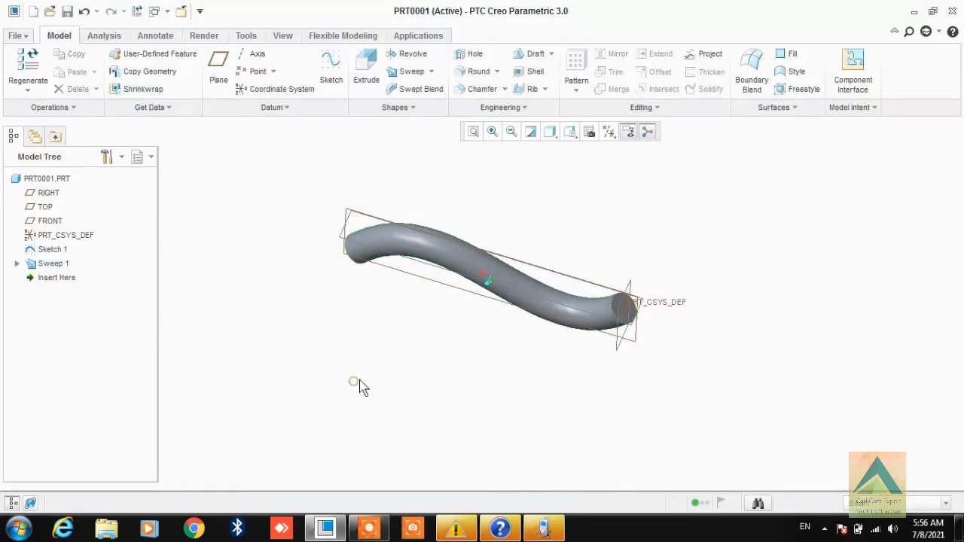
Step: Redefine the completed sweep as a surface instead of a solid
{"action": "middle_click_drag", "start_coordinate": [360, 387], "coordinate": [192, 330]}
{"action": "left_click", "coordinate": [48, 264]}
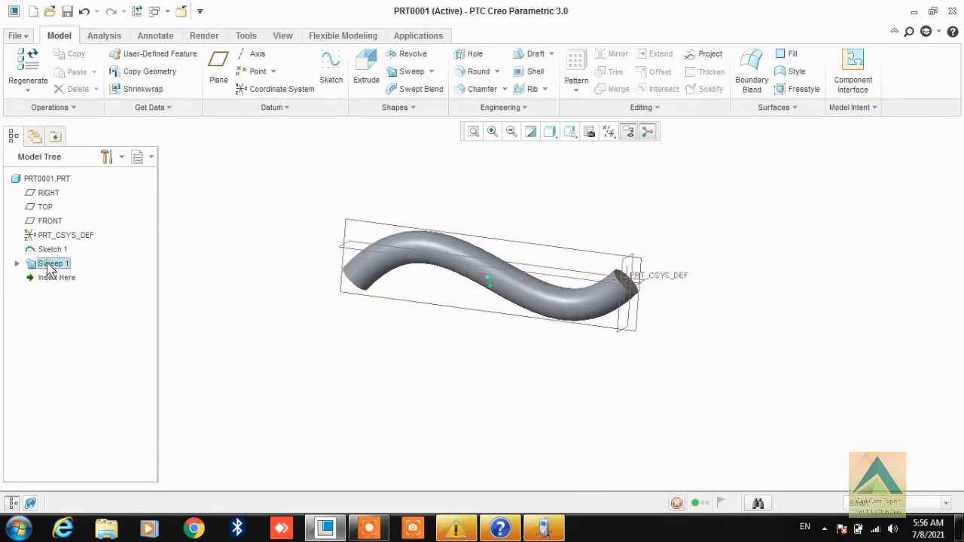
{"action": "right_click", "coordinate": [48, 264]}
{"action": "left_click", "coordinate": [104, 288]}
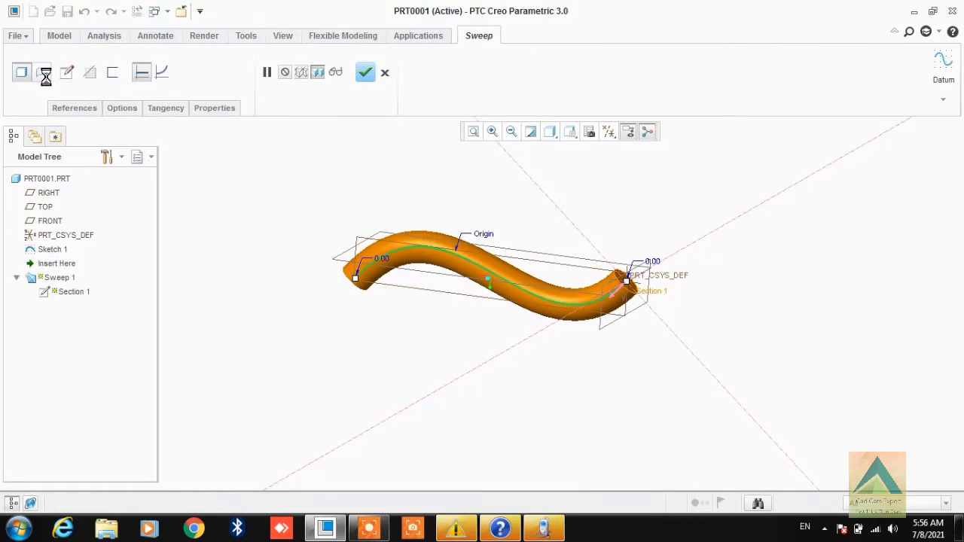
{"action": "left_click", "coordinate": [42, 73]}
{"action": "middle_click_drag", "start_coordinate": [453, 360], "coordinate": [416, 395]}
{"action": "scroll", "coordinate": [550, 293], "scroll_direction": "down", "scroll_amount": 3}
{"action": "left_click", "coordinate": [365, 73]}
Step: Redefine the sweep as a thin-walled solid with a wall thickness of 15
{"action": "left_click", "coordinate": [57, 267]}
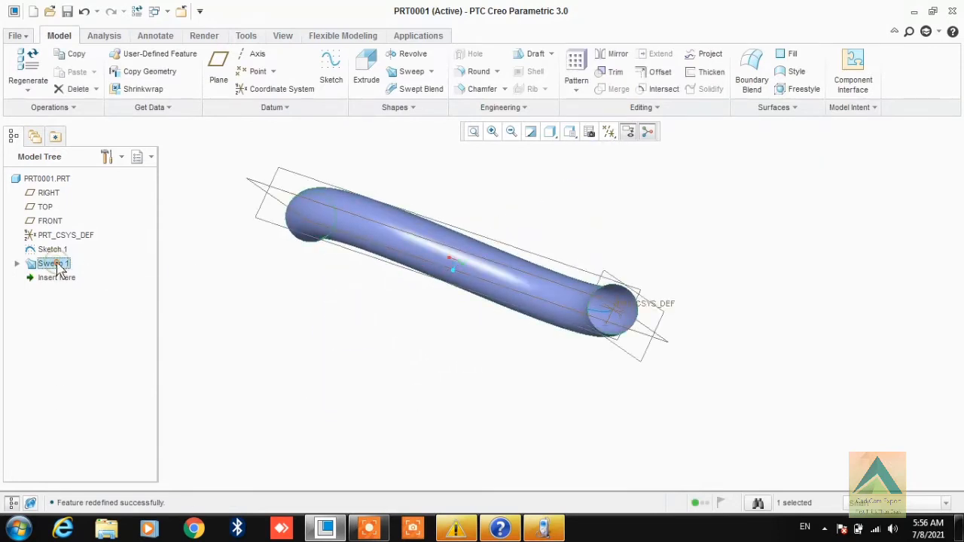
{"action": "right_click", "coordinate": [60, 264]}
{"action": "left_click", "coordinate": [109, 290]}
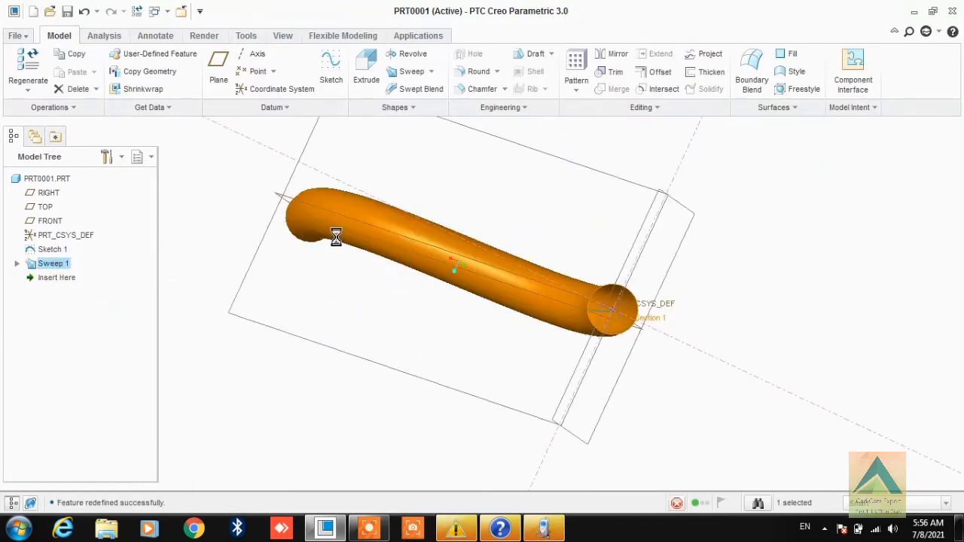
{"action": "left_click", "coordinate": [21, 72]}
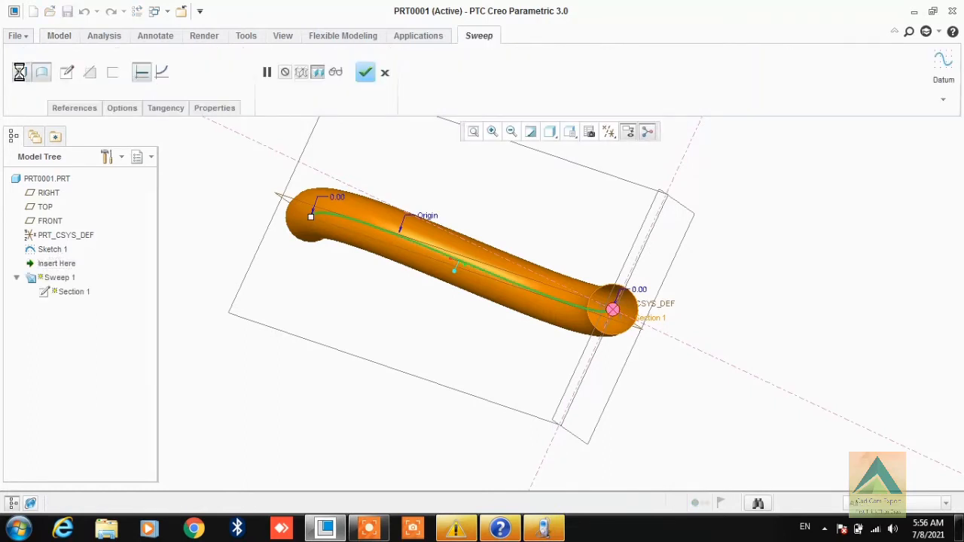
{"action": "left_click", "coordinate": [113, 72]}
{"action": "middle_click_drag", "start_coordinate": [390, 303], "coordinate": [409, 317]}
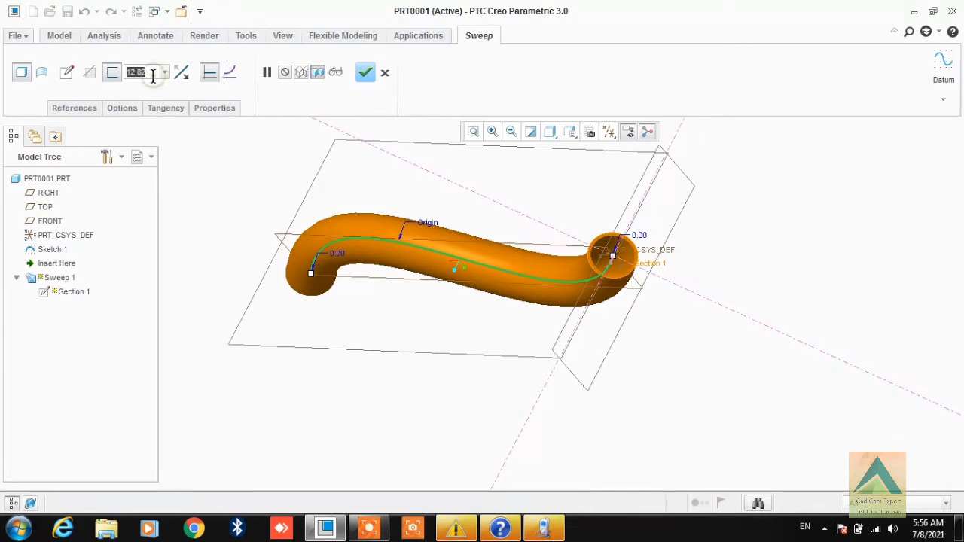
{"action": "type", "text": "15.00"}
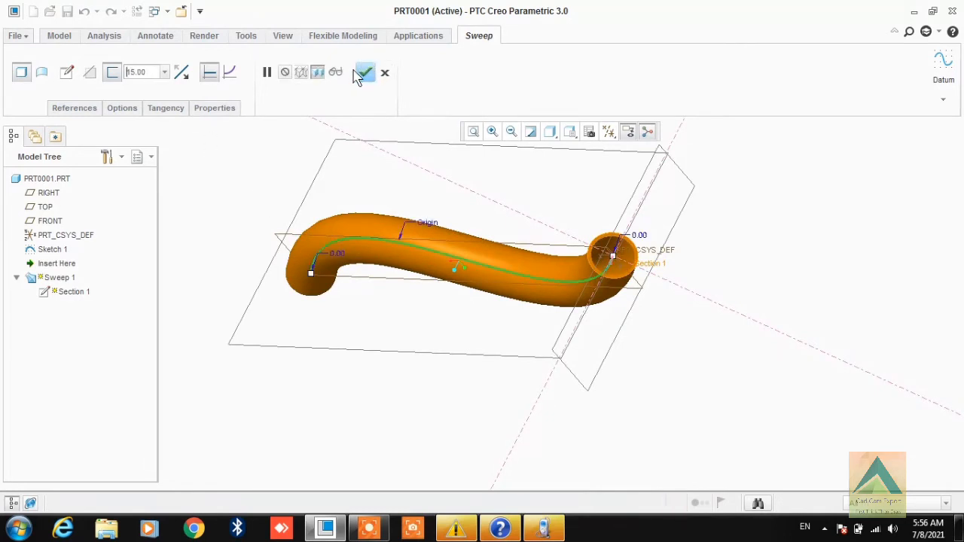
{"action": "left_click", "coordinate": [360, 74]}
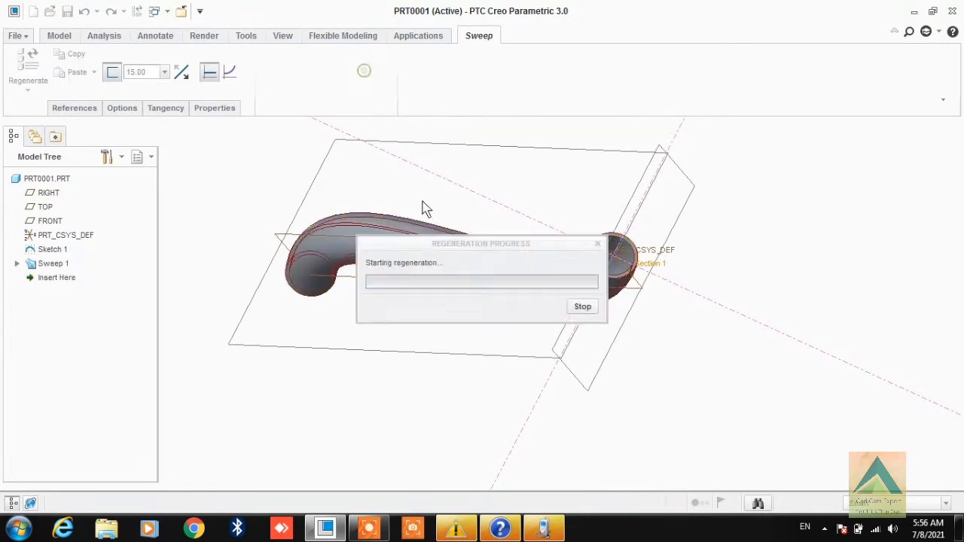
{"action": "middle_click_drag", "start_coordinate": [671, 280], "coordinate": [719, 241]}
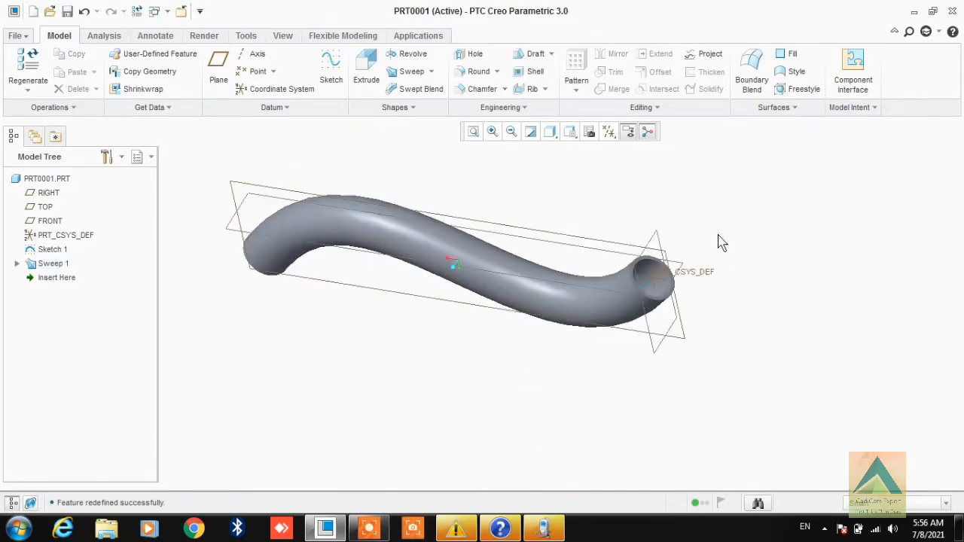
Step: Redefine the sweep as a surface with capped ends
{"action": "right_click", "coordinate": [51, 265]}
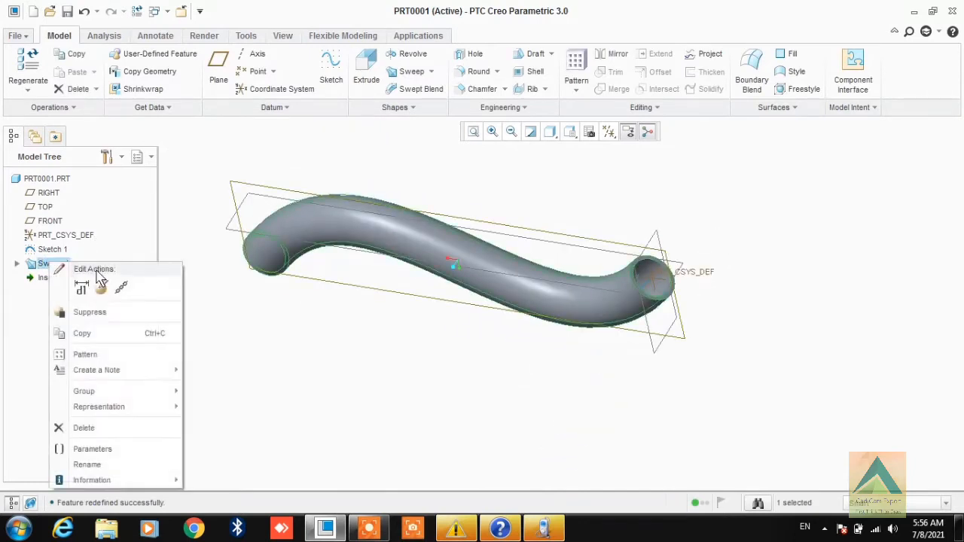
{"action": "left_click", "coordinate": [99, 265]}
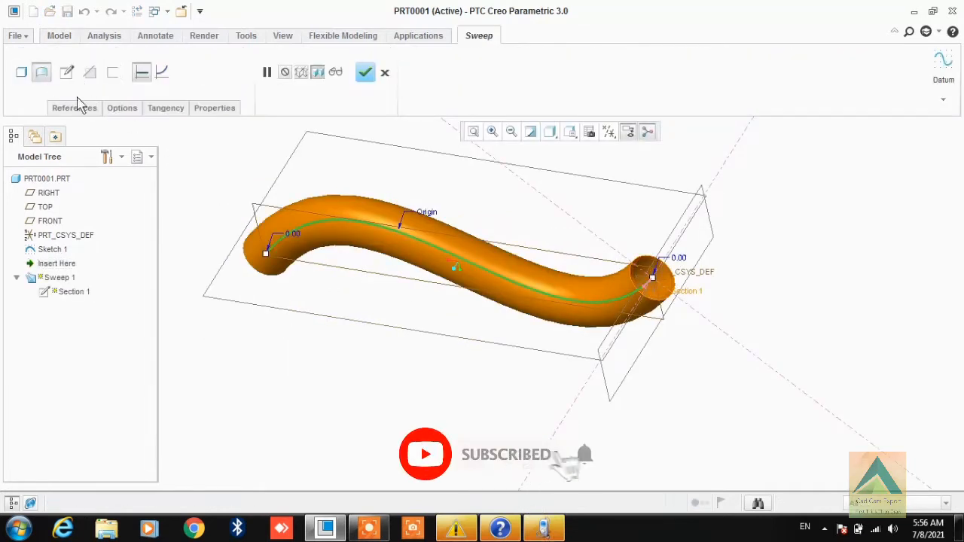
{"action": "left_click", "coordinate": [121, 107]}
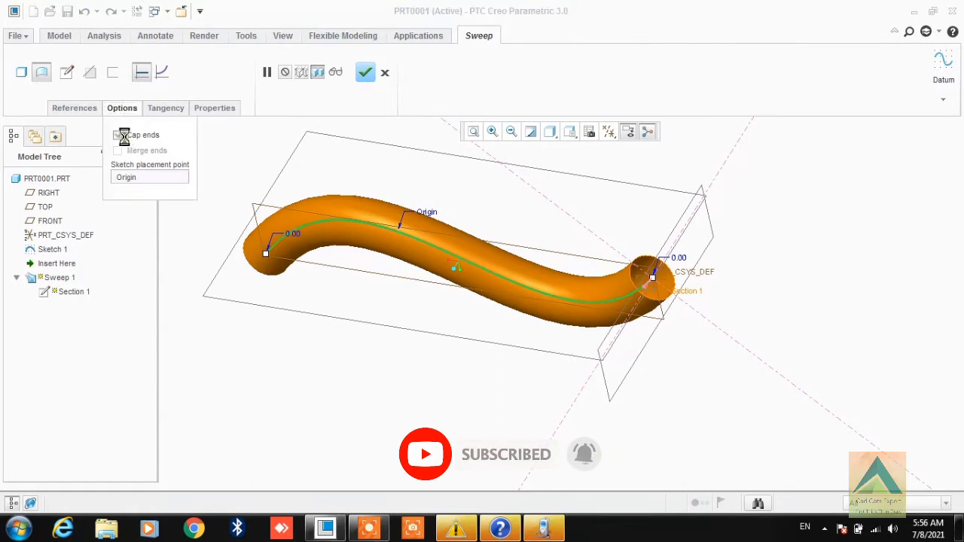
{"action": "left_click", "coordinate": [119, 136]}
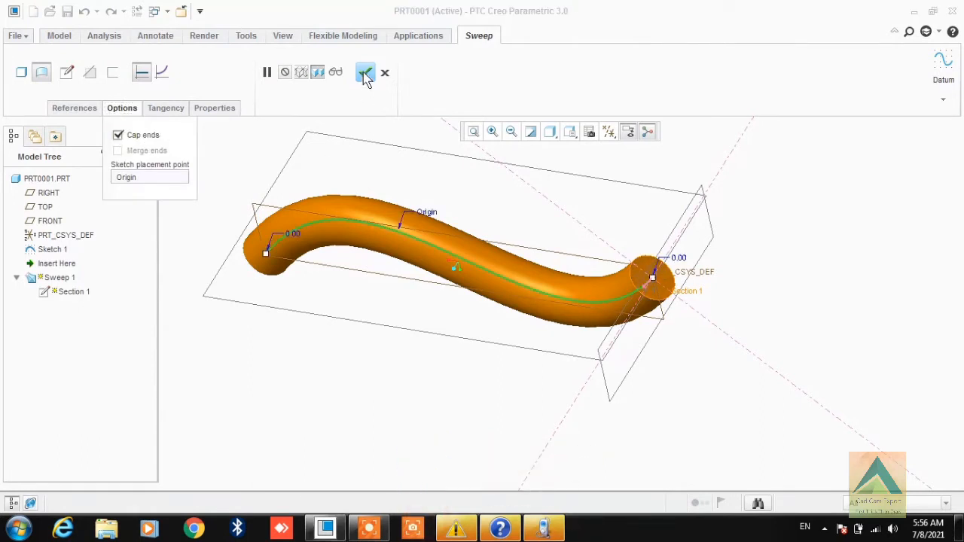
{"action": "left_click", "coordinate": [366, 73]}
{"action": "middle_click_drag", "start_coordinate": [399, 291], "coordinate": [377, 369]}
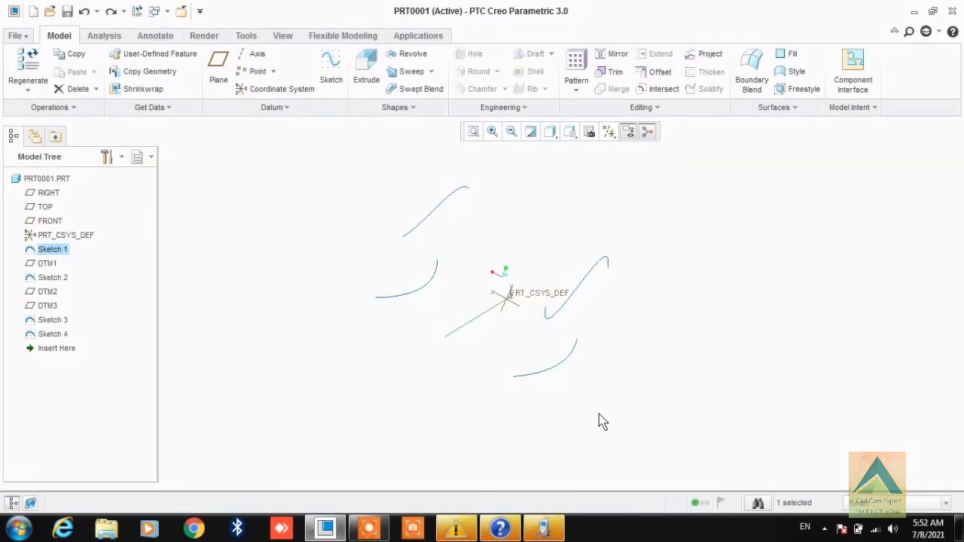
Step: Start a Sweep with the straight line as origin trajectory and add the four curved sketch curves as additional trajectories
{"action": "mouse_move", "coordinate": [653, 359]}
{"action": "middle_mouse_down"}
{"action": "mouse_move", "coordinate": [525, 364]}
{"action": "mouse_move", "coordinate": [474, 387]}
{"action": "mouse_move", "coordinate": [493, 415]}
{"action": "mouse_move", "coordinate": [523, 406]}
{"action": "mouse_move", "coordinate": [508, 409]}
{"action": "mouse_move", "coordinate": [509, 420]}
{"action": "middle_mouse_up"}
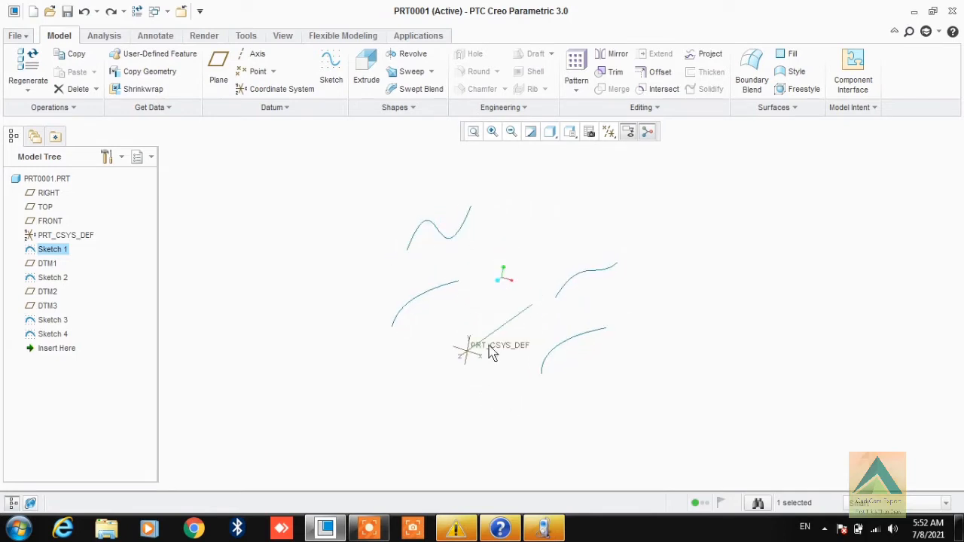
{"action": "left_click", "coordinate": [407, 71]}
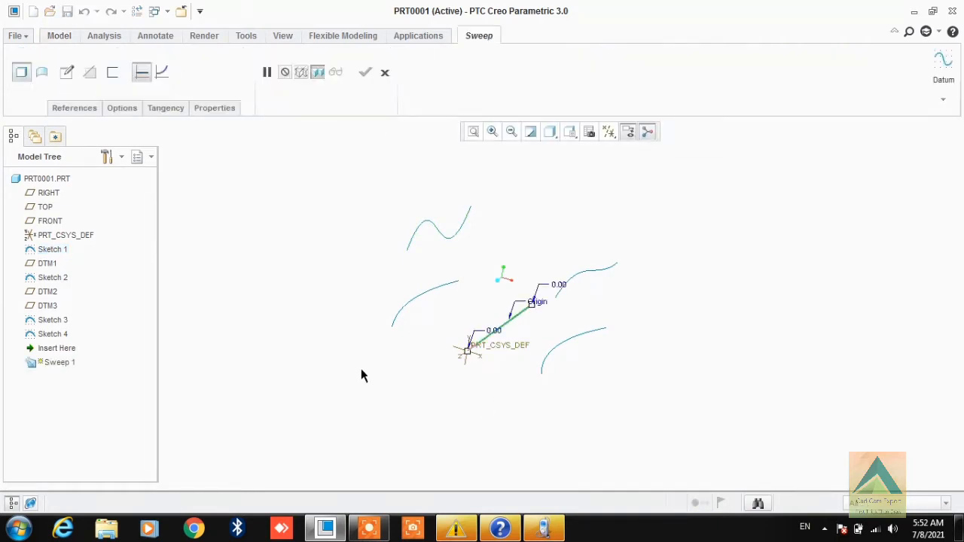
{"action": "middle_click_drag", "start_coordinate": [467, 414], "coordinate": [445, 416]}
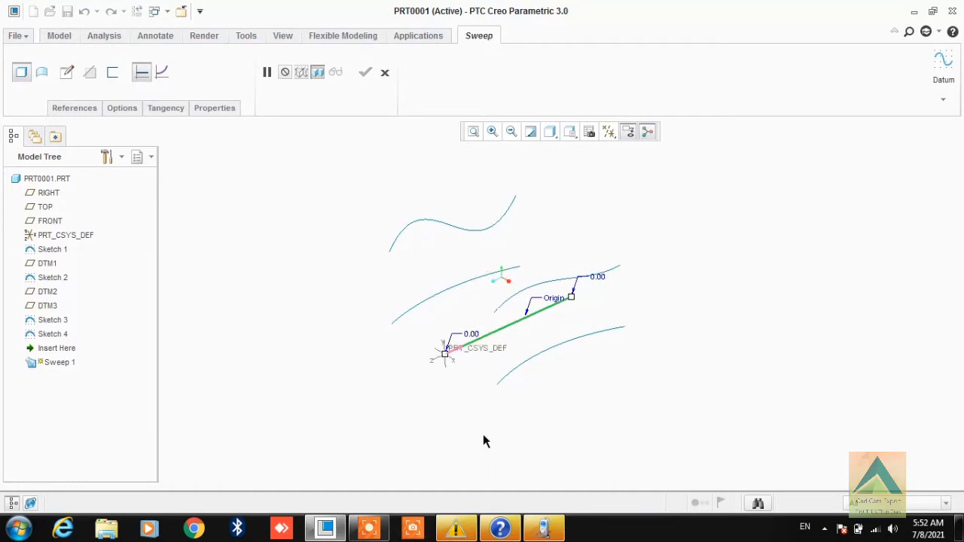
{"action": "left_click", "coordinate": [85, 108]}
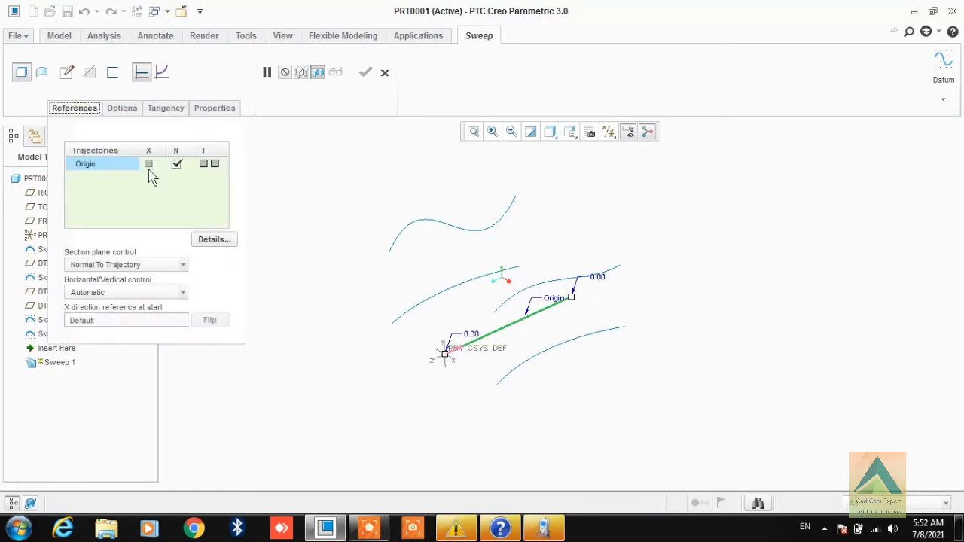
{"action": "left_click", "coordinate": [503, 386], "text": "ctrl"}
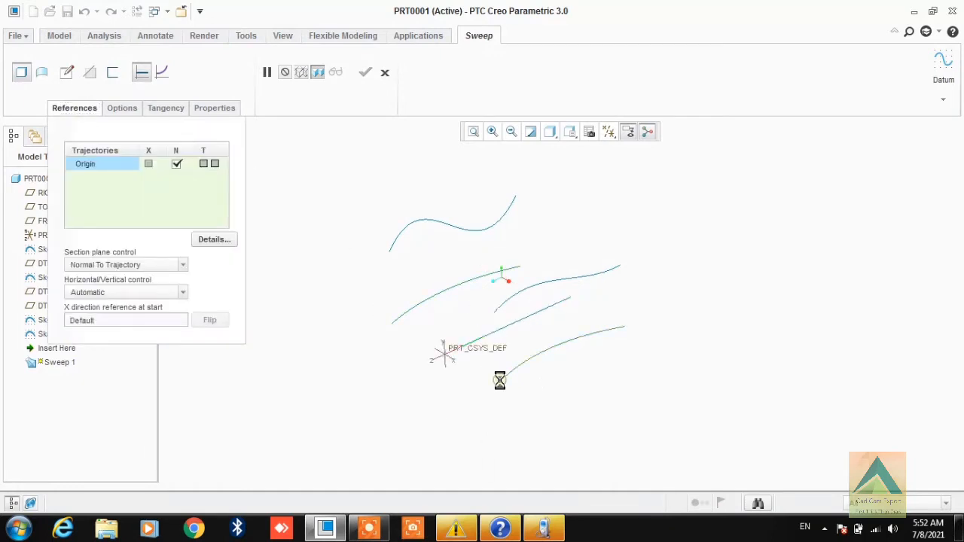
{"action": "left_click", "coordinate": [395, 319], "text": "ctrl"}
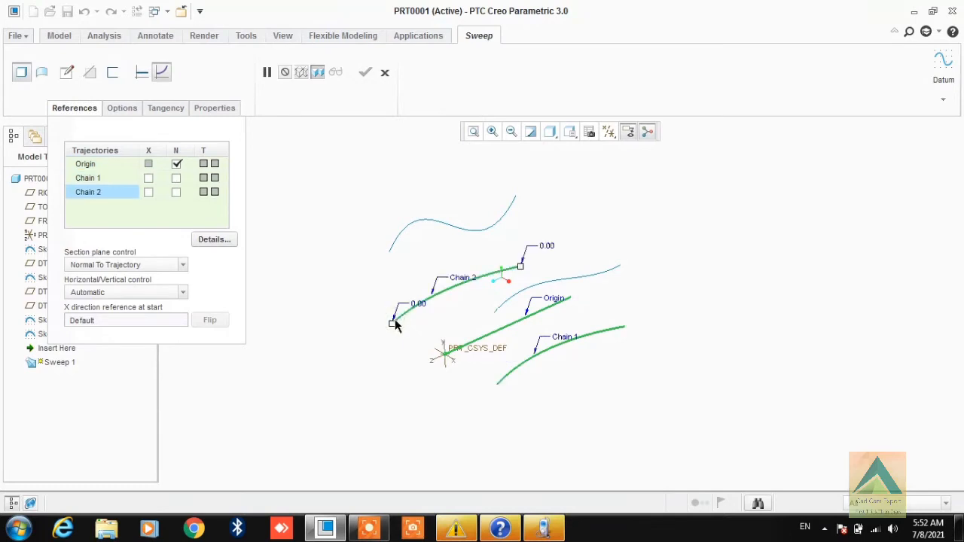
{"action": "left_click", "coordinate": [391, 243], "text": "ctrl"}
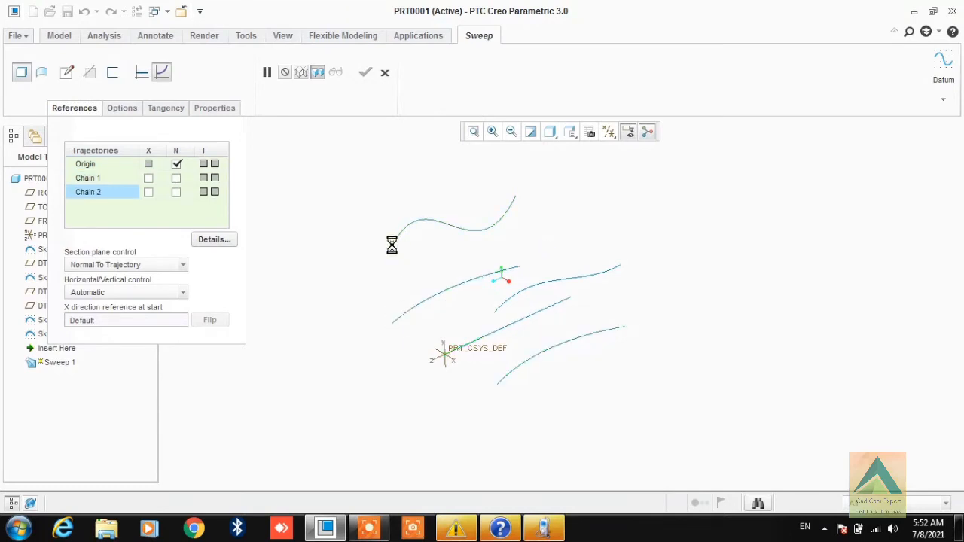
{"action": "left_click", "coordinate": [504, 304], "text": "ctrl"}
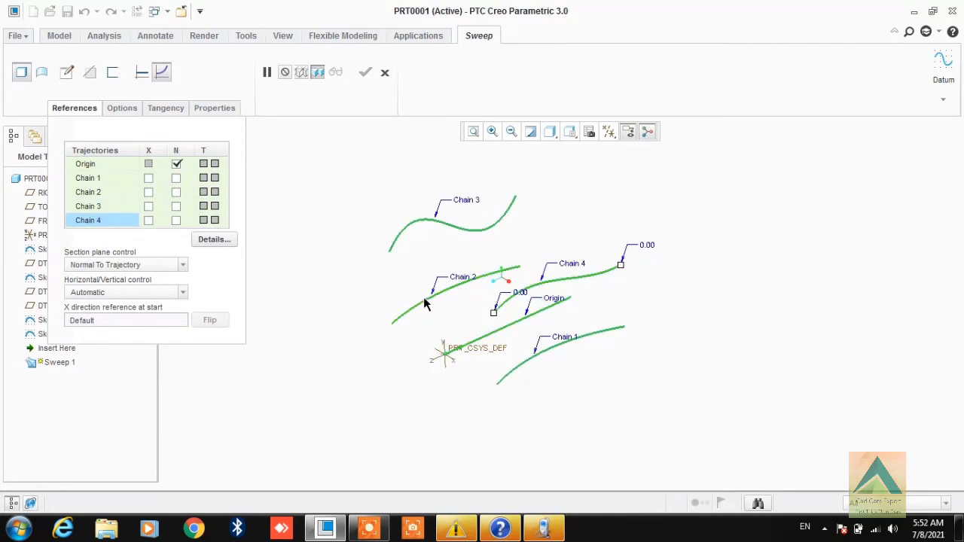
Step: Sketch the sweep section as a closed four-sided line profile through the start points of the four curved trajectories
{"action": "left_click", "coordinate": [68, 76]}
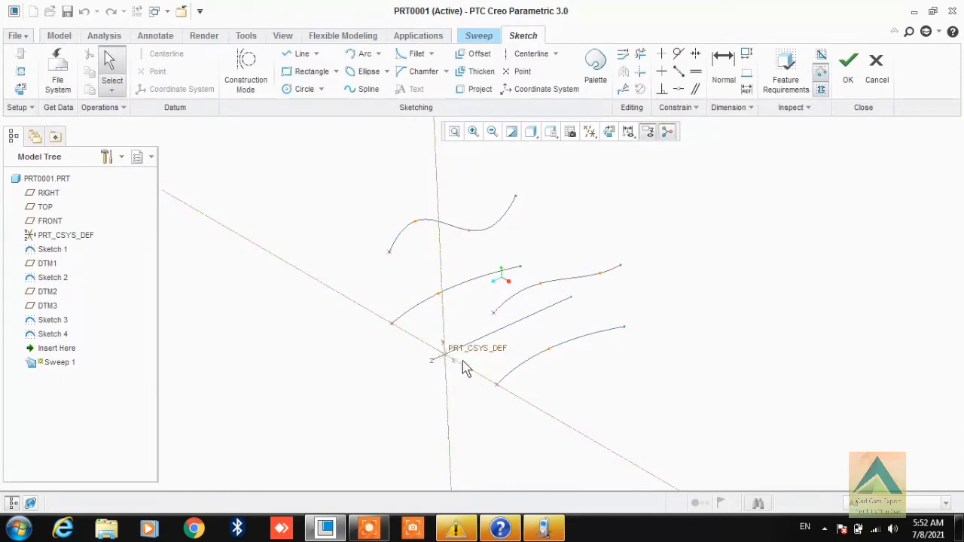
{"action": "left_click", "coordinate": [611, 132]}
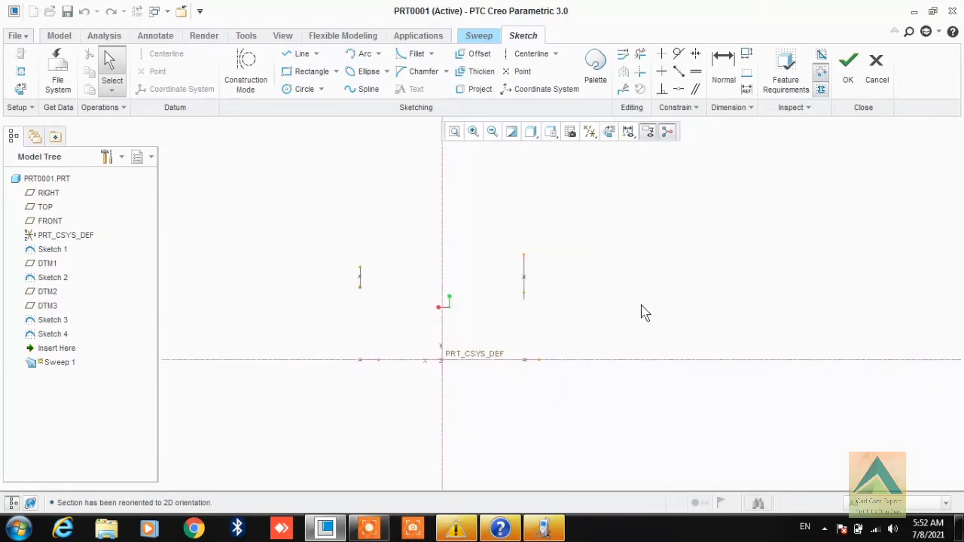
{"action": "mouse_move", "coordinate": [641, 298]}
{"action": "middle_mouse_down"}
{"action": "mouse_move", "coordinate": [614, 312]}
{"action": "mouse_move", "coordinate": [581, 286]}
{"action": "middle_mouse_up"}
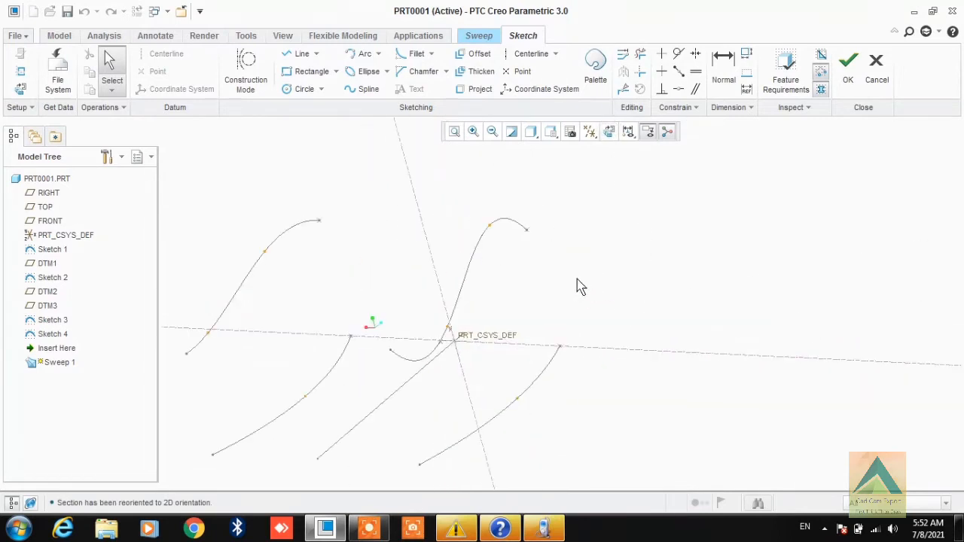
{"action": "left_click", "coordinate": [300, 54]}
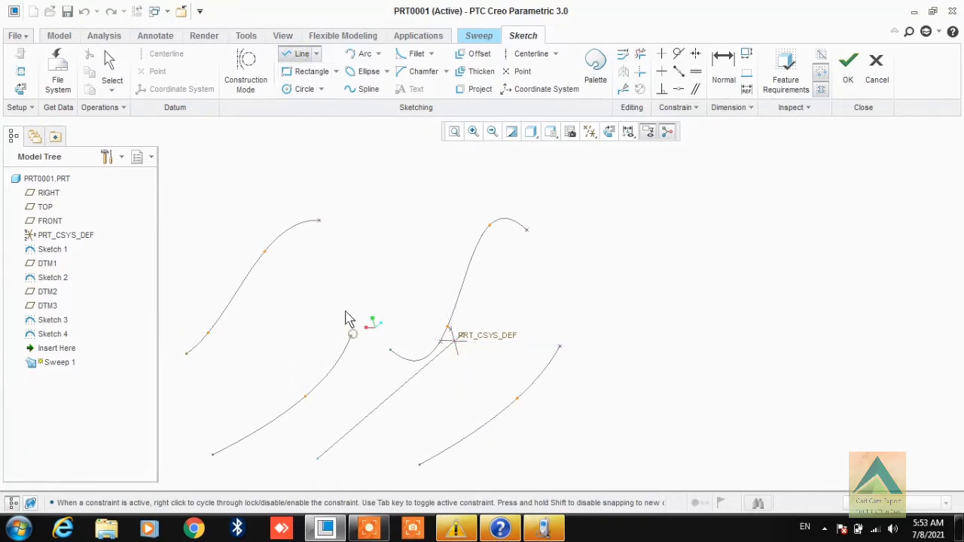
{"action": "left_click", "coordinate": [319, 222]}
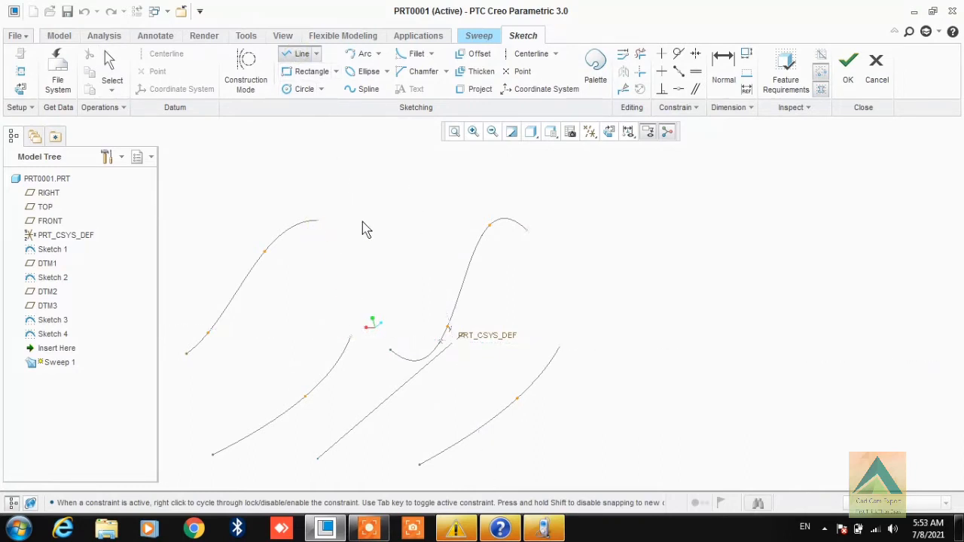
{"action": "left_click", "coordinate": [527, 231]}
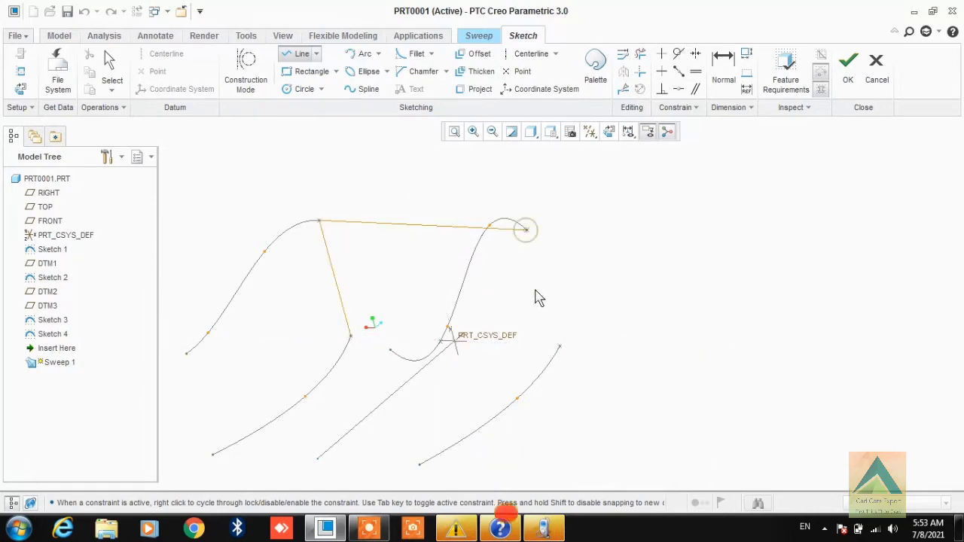
{"action": "left_click", "coordinate": [558, 347]}
{"action": "middle_click", "coordinate": [557, 346]}
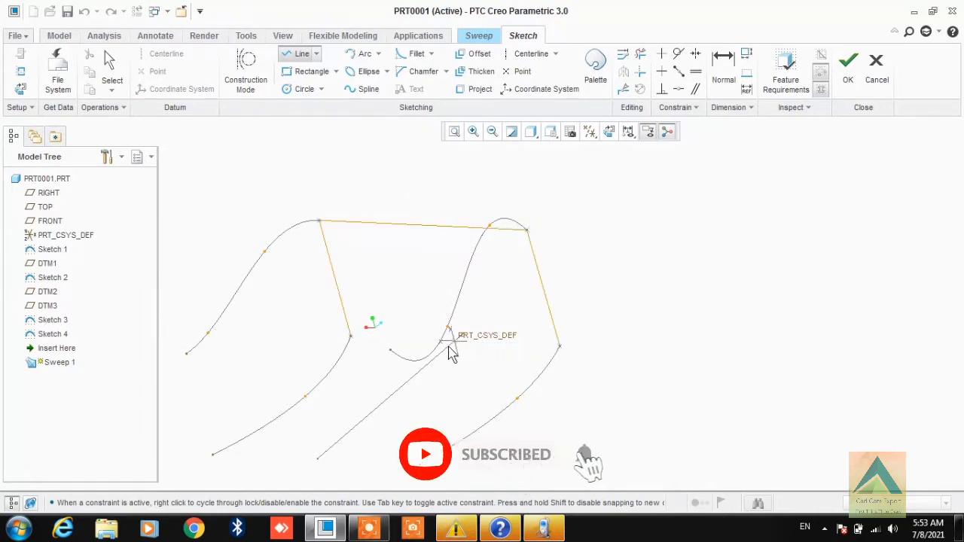
{"action": "left_click", "coordinate": [351, 337]}
{"action": "middle_click", "coordinate": [661, 306]}
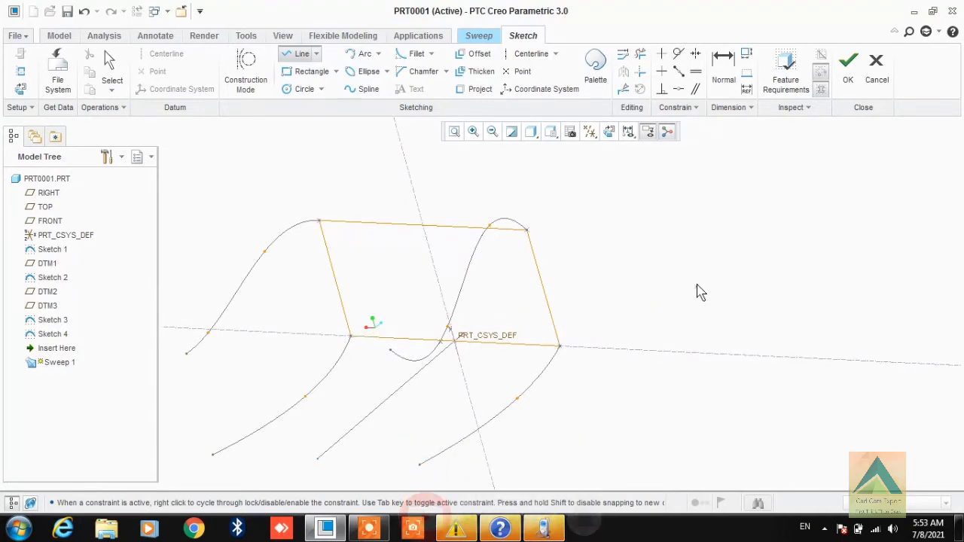
{"action": "mouse_move", "coordinate": [697, 291]}
{"action": "middle_mouse_down"}
{"action": "mouse_move", "coordinate": [661, 297]}
{"action": "mouse_move", "coordinate": [673, 312]}
{"action": "mouse_move", "coordinate": [700, 309]}
{"action": "mouse_move", "coordinate": [684, 276]}
{"action": "middle_mouse_up"}
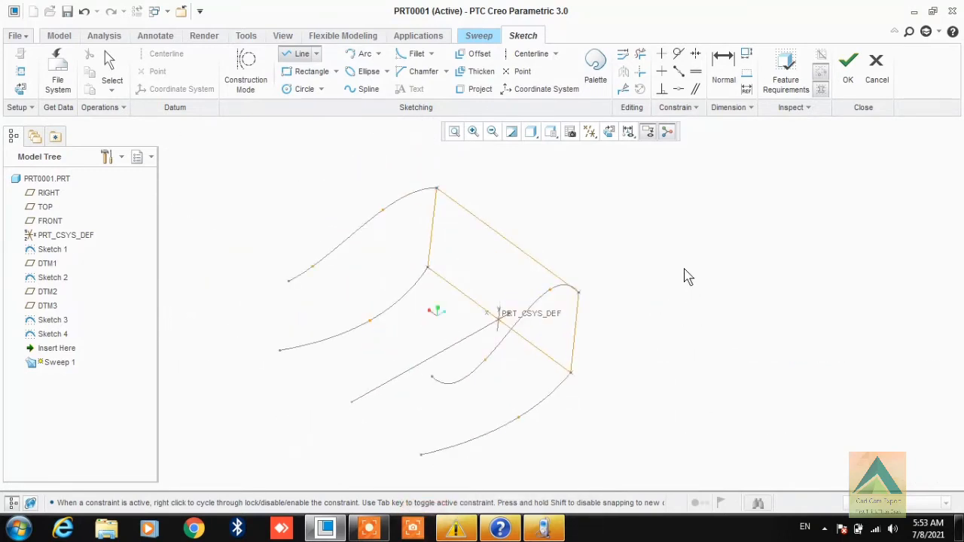
{"action": "left_click", "coordinate": [849, 66]}
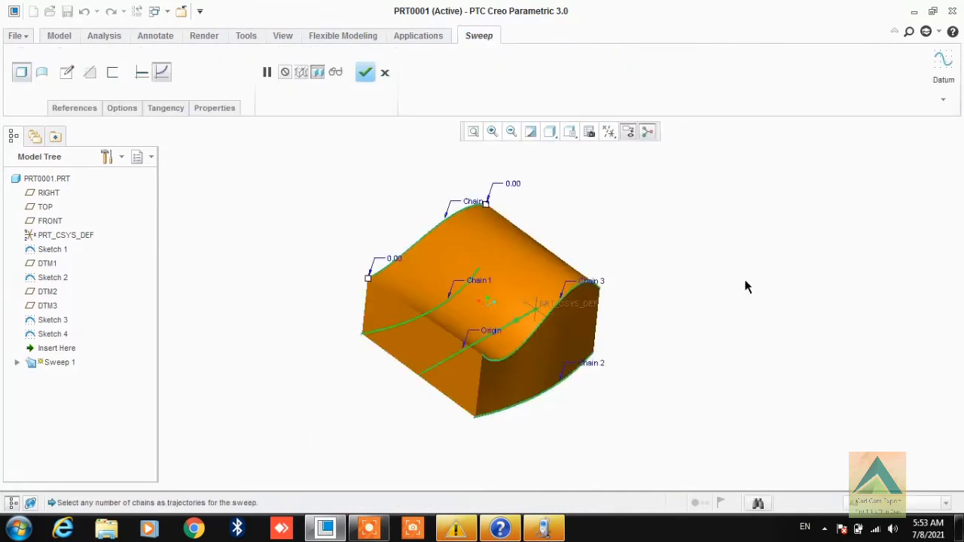
Step: Switch the four-chain sweep from solid to surface
{"action": "mouse_move", "coordinate": [724, 266]}
{"action": "middle_mouse_down"}
{"action": "mouse_move", "coordinate": [702, 245]}
{"action": "mouse_move", "coordinate": [671, 256]}
{"action": "mouse_move", "coordinate": [641, 293]}
{"action": "mouse_move", "coordinate": [596, 299]}
{"action": "mouse_move", "coordinate": [581, 329]}
{"action": "mouse_move", "coordinate": [629, 328]}
{"action": "mouse_move", "coordinate": [640, 314]}
{"action": "middle_mouse_up"}
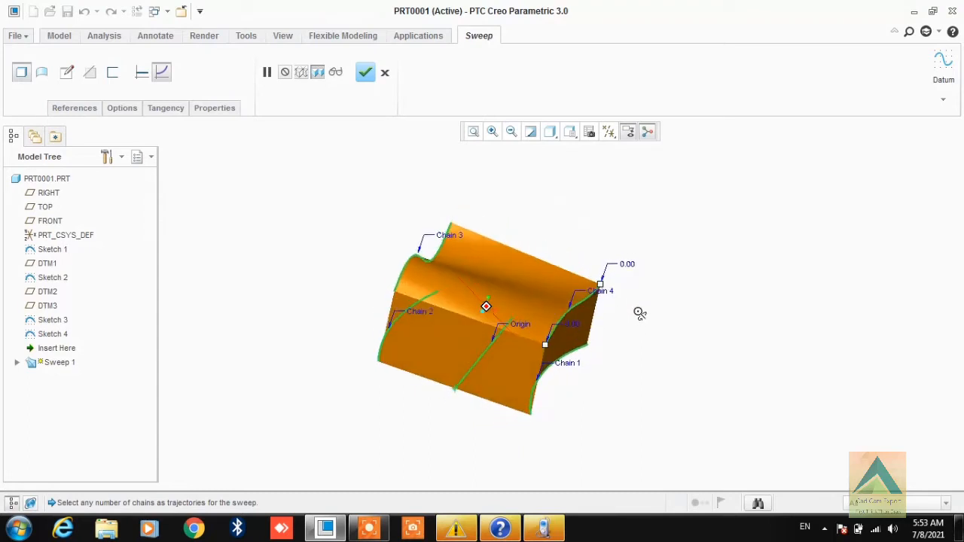
{"action": "middle_click_drag", "start_coordinate": [713, 301], "coordinate": [635, 312]}
{"action": "left_click", "coordinate": [41, 72]}
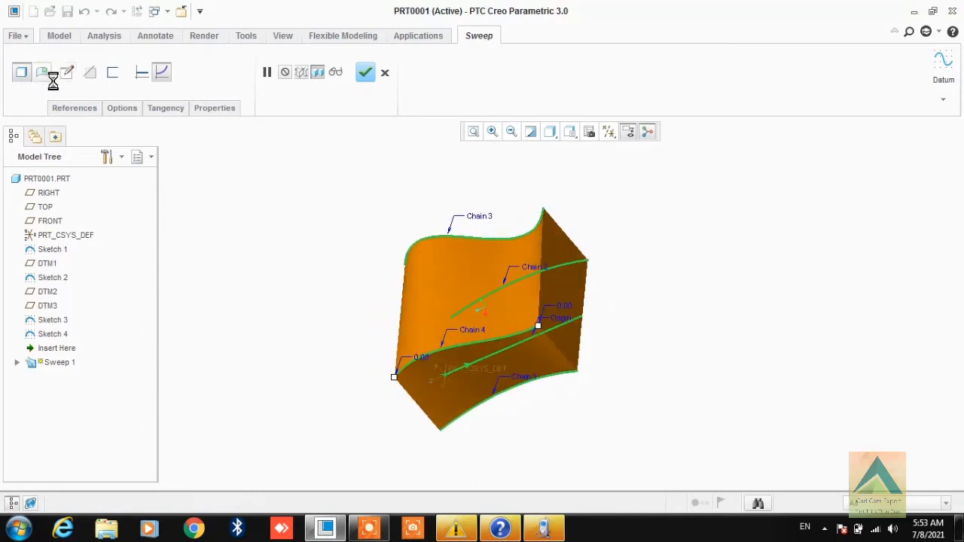
{"action": "middle_click_drag", "start_coordinate": [756, 299], "coordinate": [831, 320]}
Step: Try the Cap ends option on the surface sweep and remove it again
{"action": "left_click", "coordinate": [130, 109]}
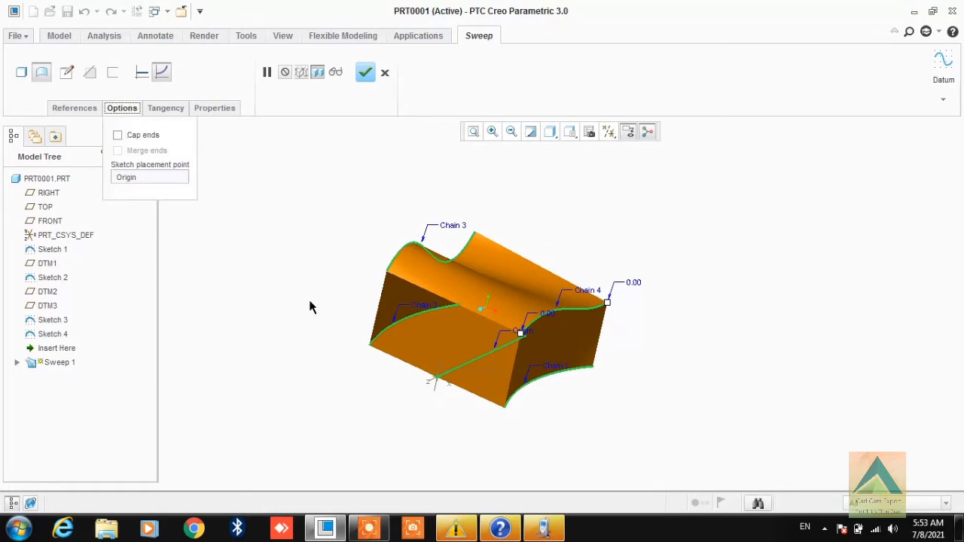
{"action": "middle_click_drag", "start_coordinate": [310, 307], "coordinate": [314, 274]}
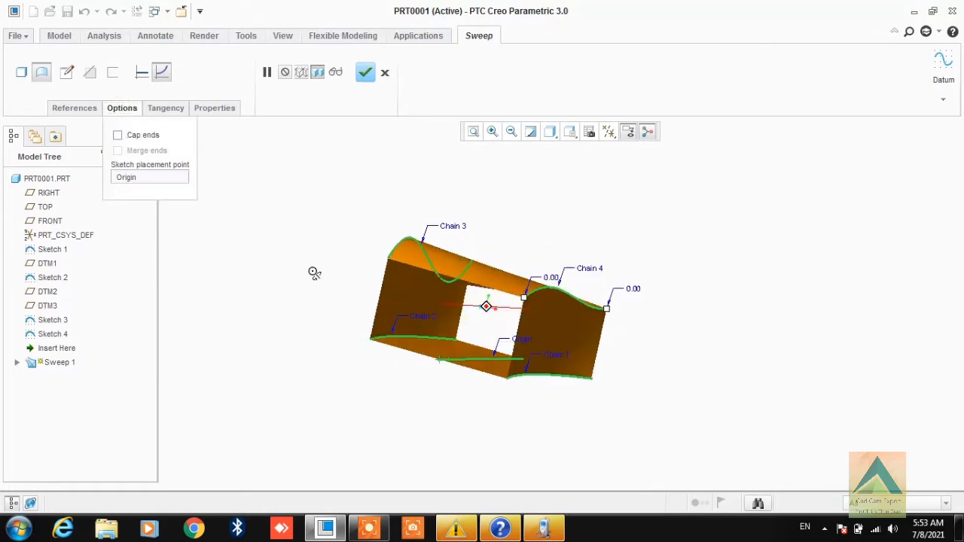
{"action": "left_click", "coordinate": [118, 136]}
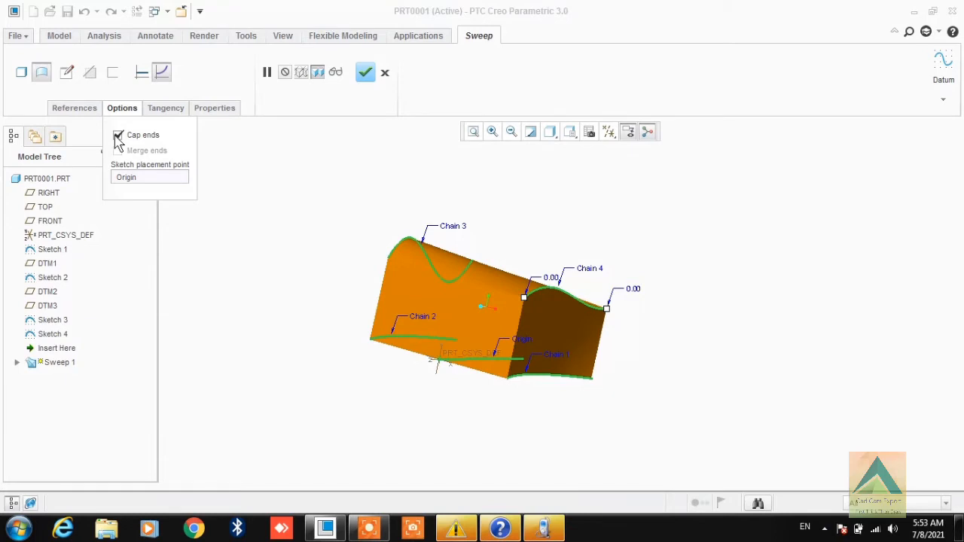
{"action": "left_click", "coordinate": [117, 136]}
{"action": "middle_click_drag", "start_coordinate": [258, 263], "coordinate": [225, 292]}
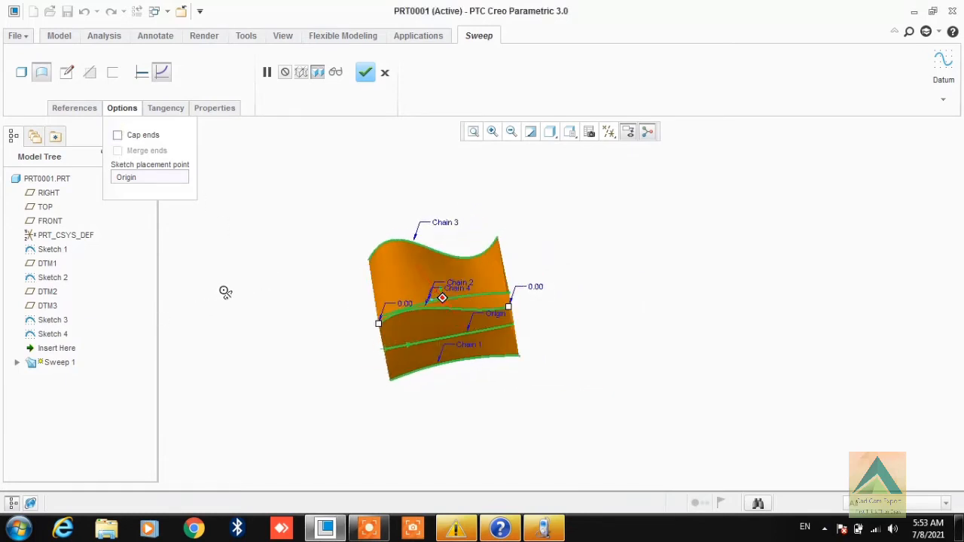
Step: Review the sweep's trajectory references and complete the feature as an open-ended surface
{"action": "left_click", "coordinate": [75, 108]}
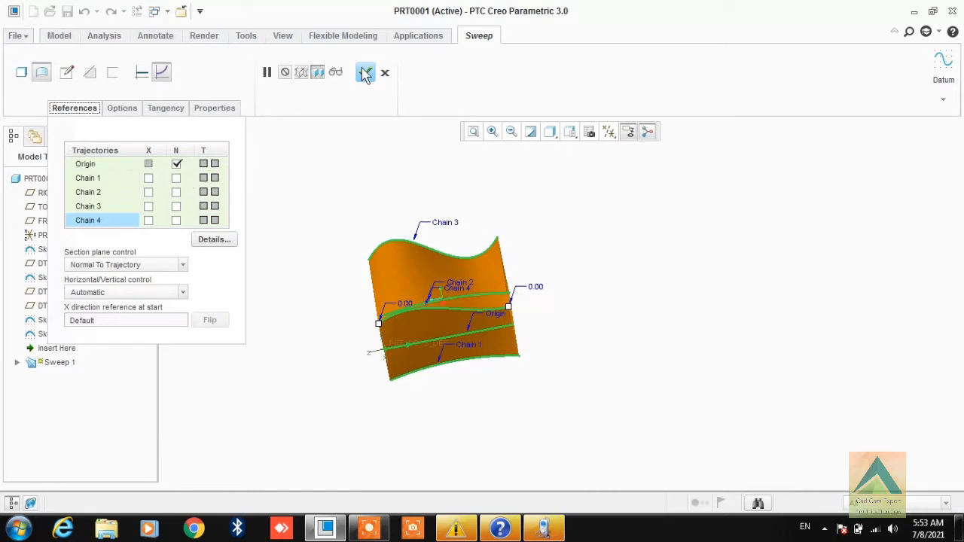
{"action": "left_click", "coordinate": [364, 72]}
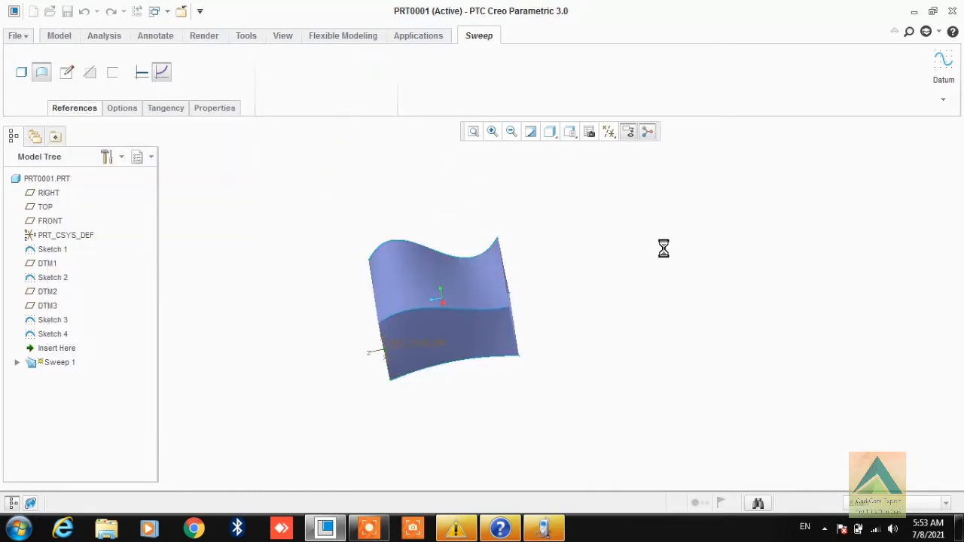
{"action": "middle_click_drag", "start_coordinate": [665, 247], "coordinate": [570, 291]}
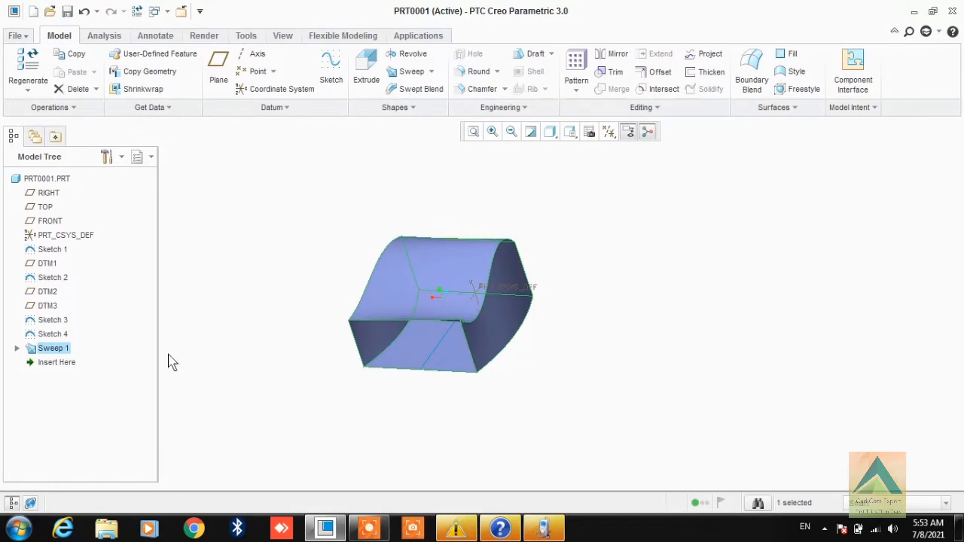
Step: Redefine the four-sided sweep as a thin-walled solid with a wall thickness of 10
{"action": "right_click", "coordinate": [61, 350]}
{"action": "left_click", "coordinate": [89, 128]}
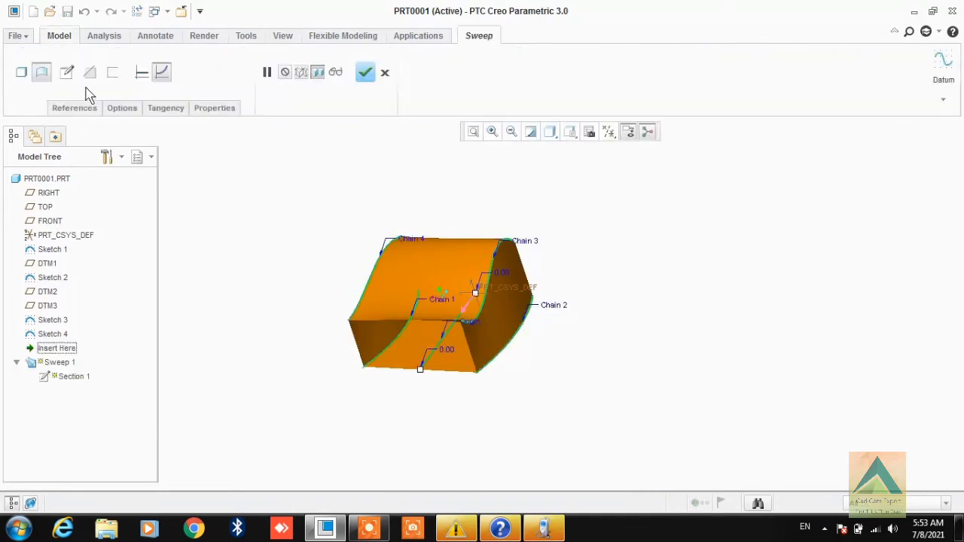
{"action": "left_click", "coordinate": [21, 73]}
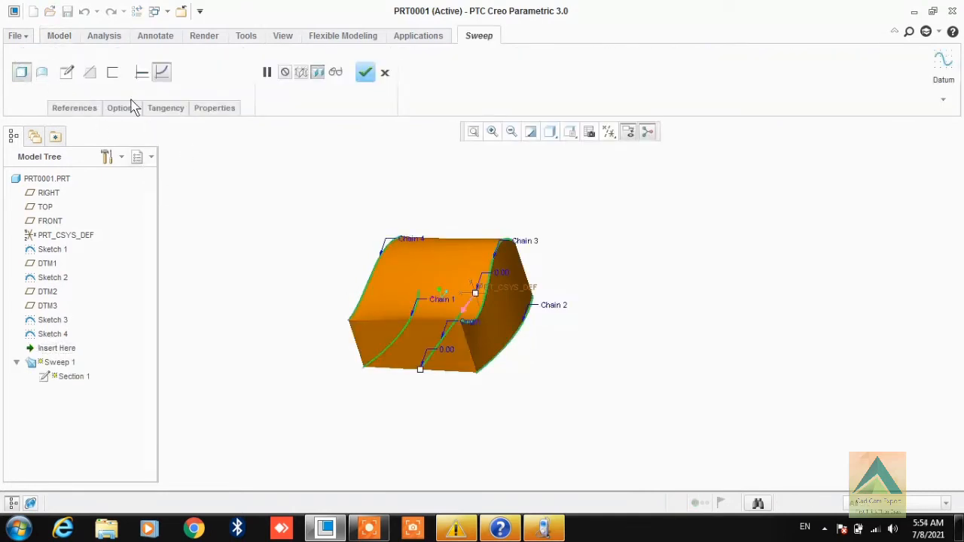
{"action": "middle_click_drag", "start_coordinate": [299, 319], "coordinate": [253, 302]}
{"action": "left_click", "coordinate": [111, 76]}
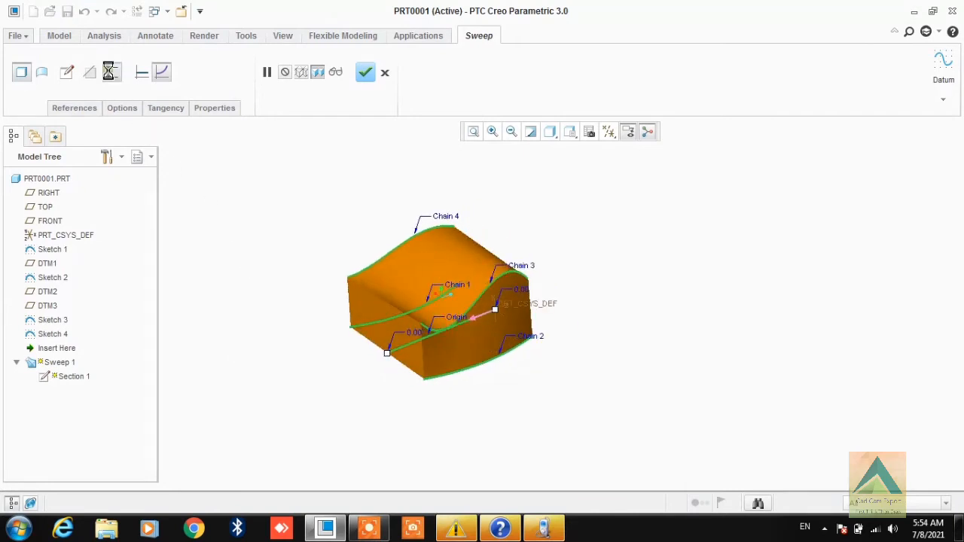
{"action": "middle_click_drag", "start_coordinate": [286, 340], "coordinate": [309, 344]}
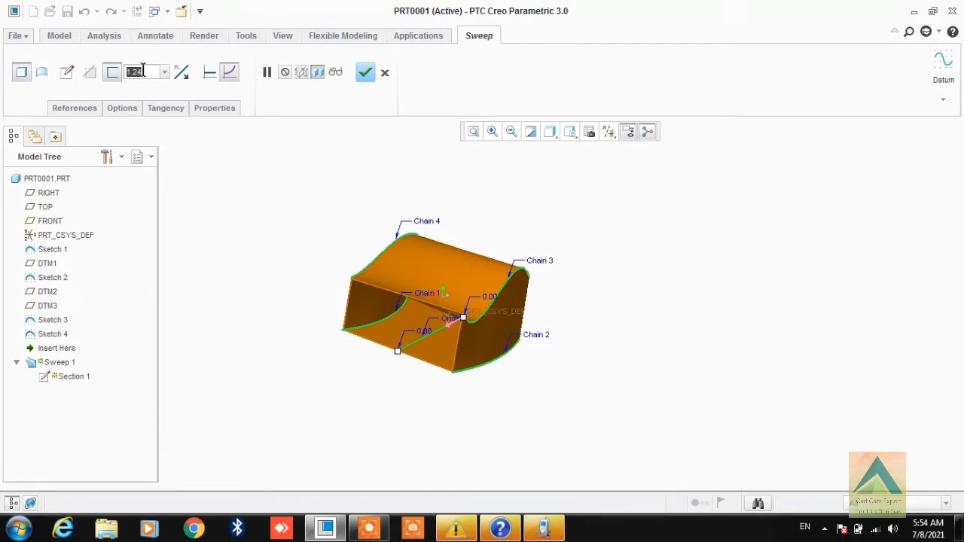
{"action": "type", "text": "1"}
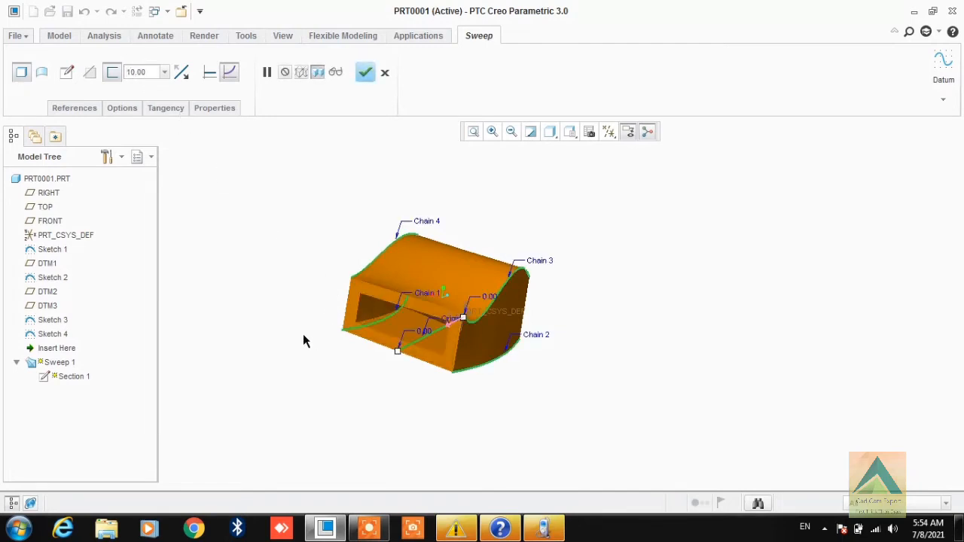
{"action": "mouse_move", "coordinate": [303, 334]}
{"action": "middle_mouse_down"}
{"action": "mouse_move", "coordinate": [319, 344]}
{"action": "mouse_move", "coordinate": [314, 324]}
{"action": "middle_mouse_up"}
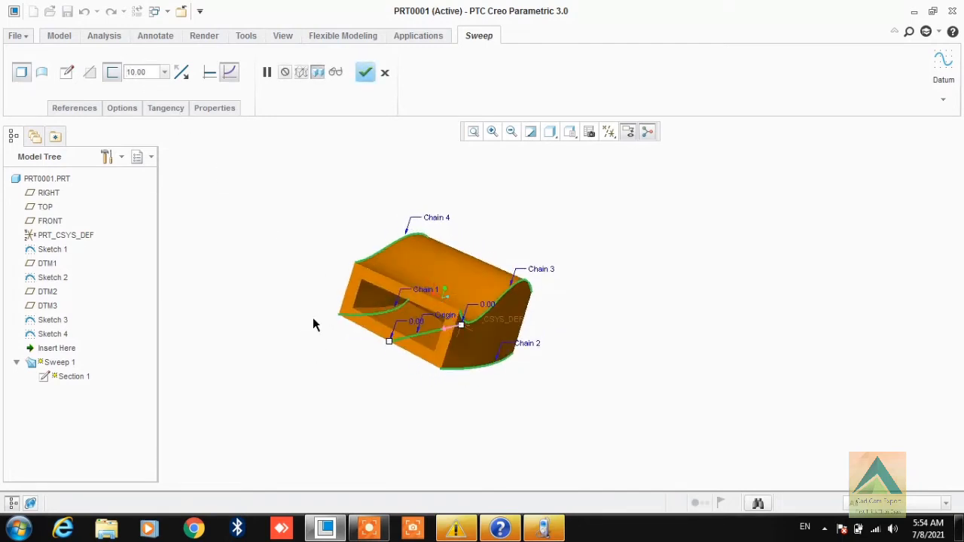
{"action": "left_click", "coordinate": [364, 71]}
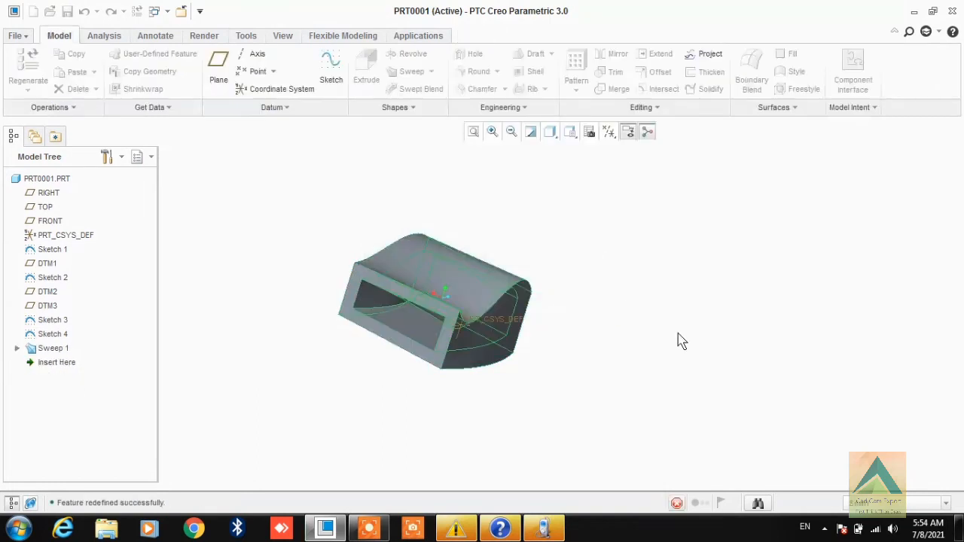
{"action": "middle_click_drag", "start_coordinate": [680, 340], "coordinate": [355, 338]}
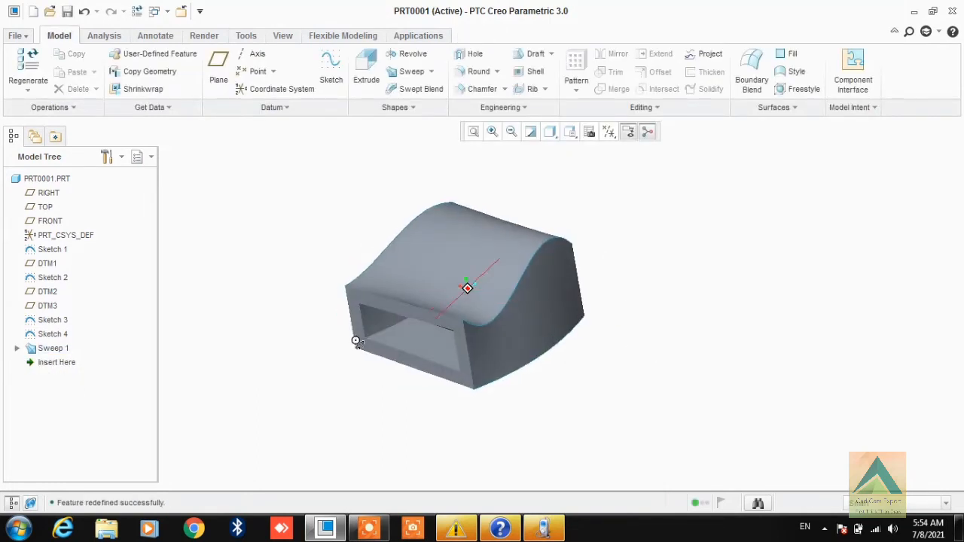
Step: Redefine the four-chain sweep by removing its thin-wall option and complete it as a full solid
{"action": "right_click", "coordinate": [58, 348]}
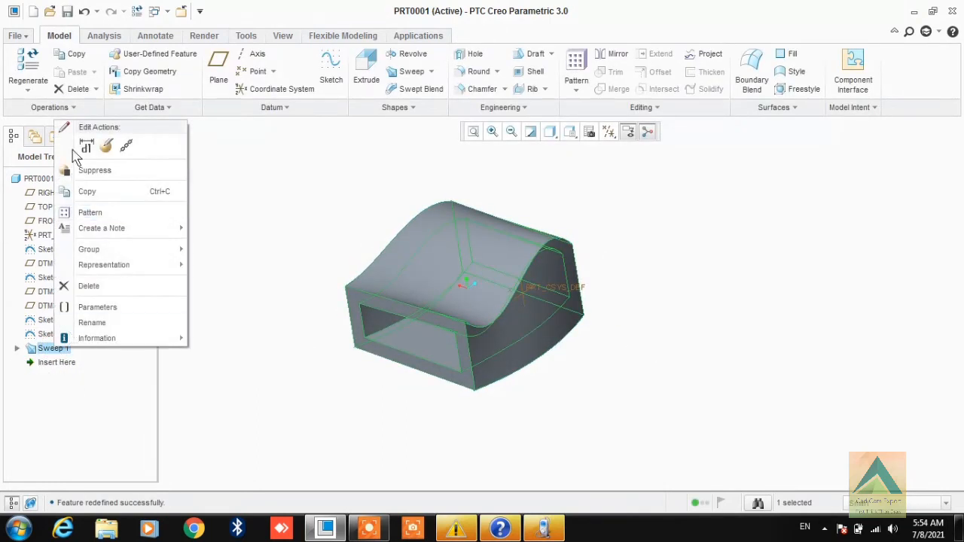
{"action": "left_click", "coordinate": [106, 148]}
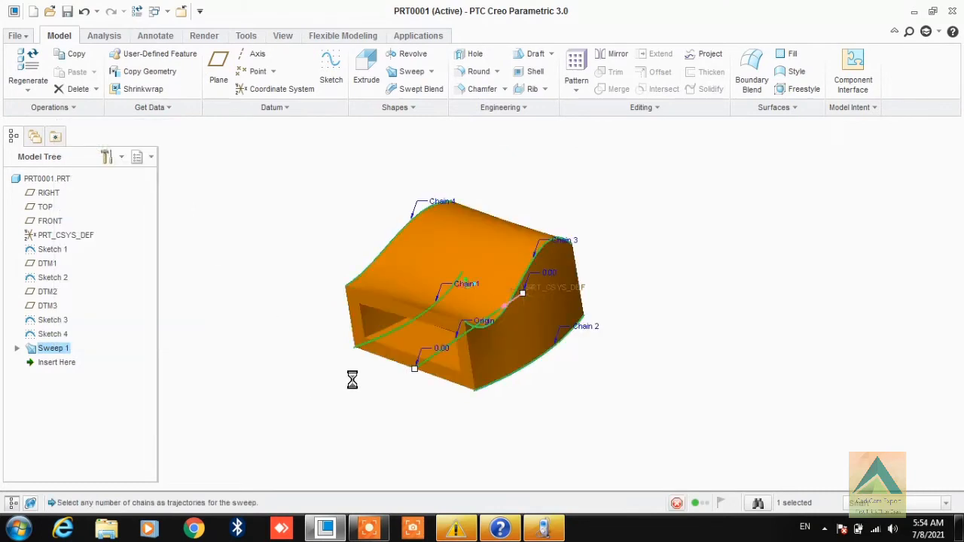
{"action": "middle_click_drag", "start_coordinate": [352, 379], "coordinate": [317, 403]}
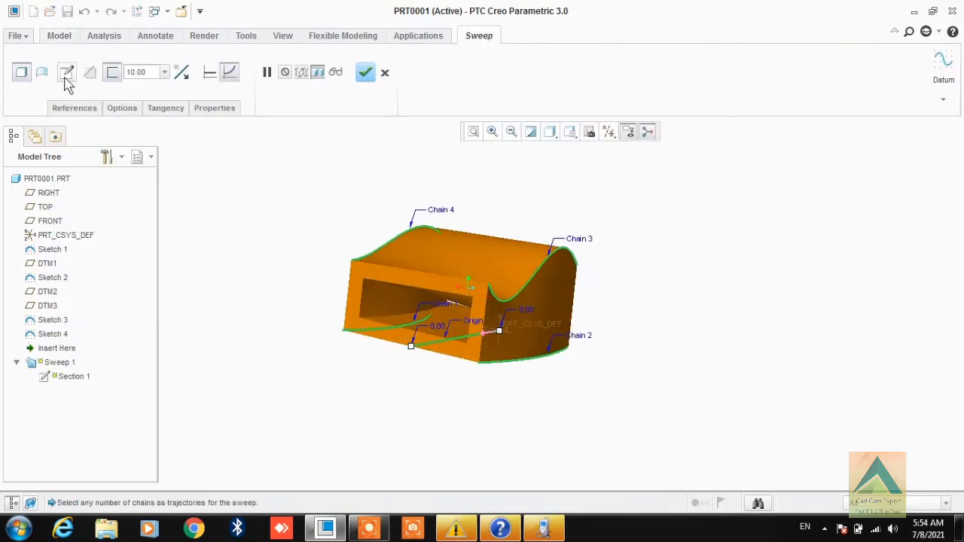
{"action": "left_click", "coordinate": [111, 78]}
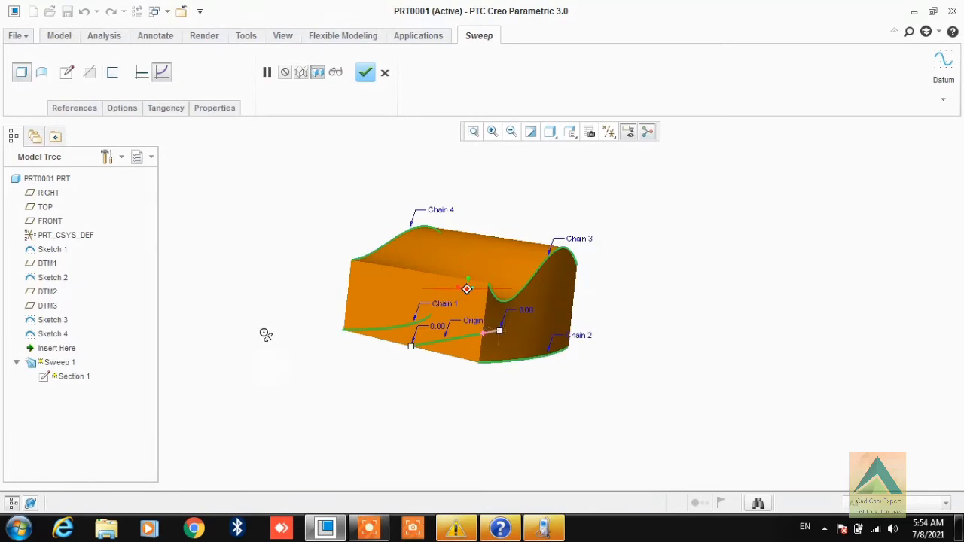
{"action": "middle_click_drag", "start_coordinate": [265, 334], "coordinate": [263, 251]}
{"action": "left_click", "coordinate": [365, 72]}
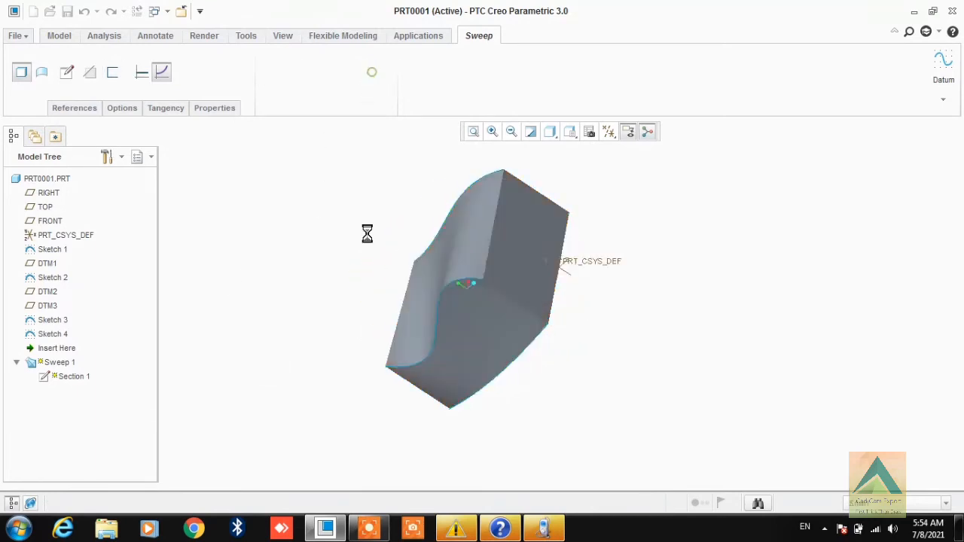
{"action": "middle_click_drag", "start_coordinate": [338, 351], "coordinate": [394, 437]}
{"action": "left_click", "coordinate": [391, 437]}
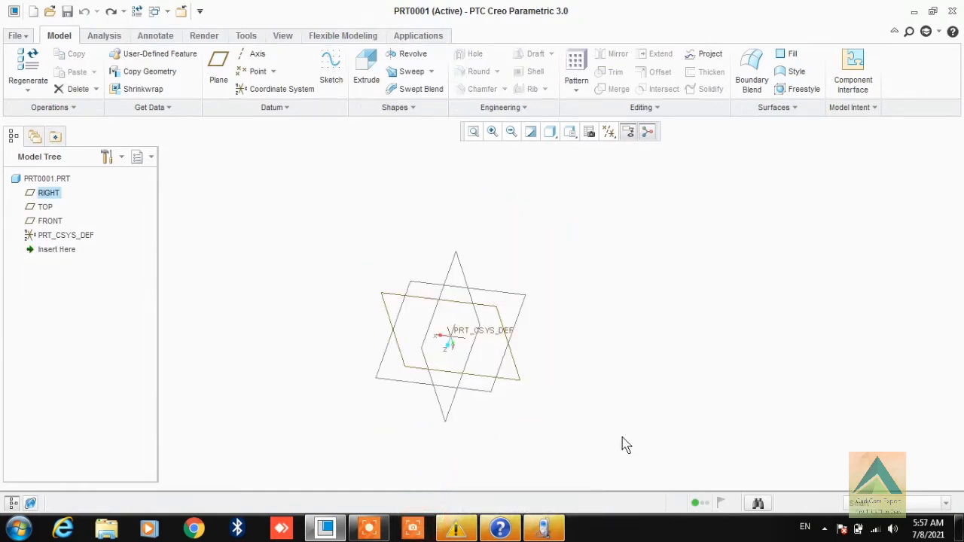
Step: Start a sketch on the FRONT datum plane with RIGHT as the left-facing reference, viewed parallel to the screen
{"action": "scroll", "coordinate": [401, 407], "scroll_direction": "up", "scroll_amount": 2}
{"action": "scroll", "coordinate": [355, 398], "scroll_direction": "down", "scroll_amount": 4}
{"action": "scroll", "coordinate": [388, 393], "scroll_direction": "up", "scroll_amount": 1}
{"action": "scroll", "coordinate": [500, 351], "scroll_direction": "down", "scroll_amount": 2}
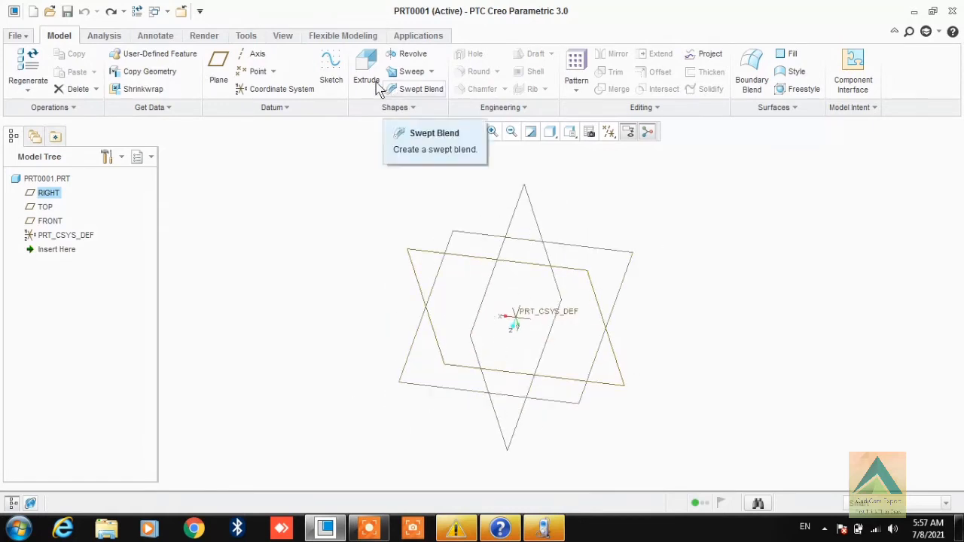
{"action": "left_click", "coordinate": [332, 72]}
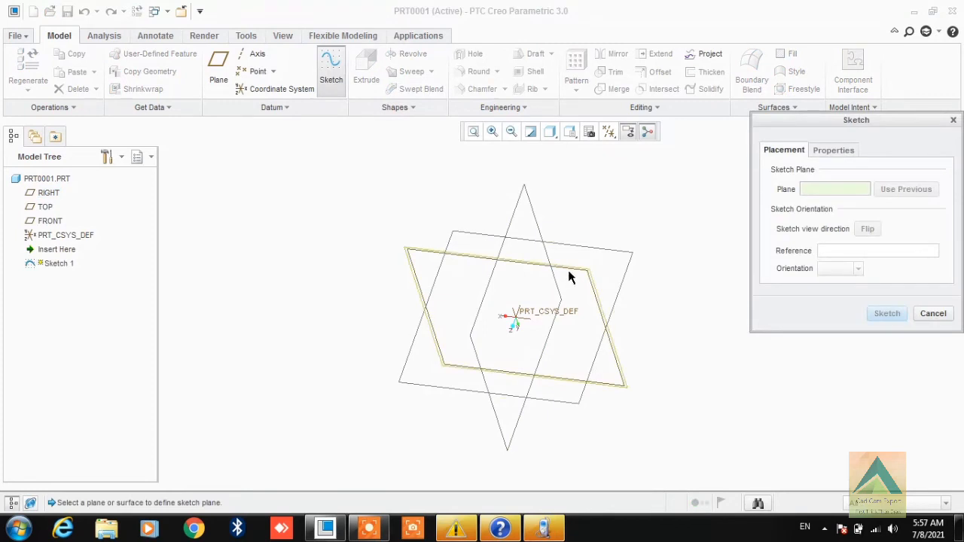
{"action": "left_click", "coordinate": [886, 314]}
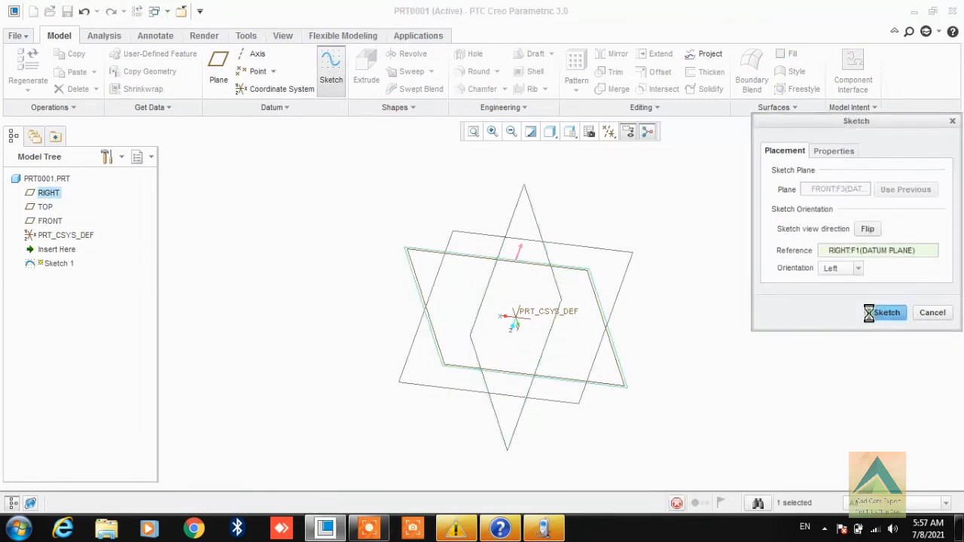
{"action": "left_click", "coordinate": [607, 134]}
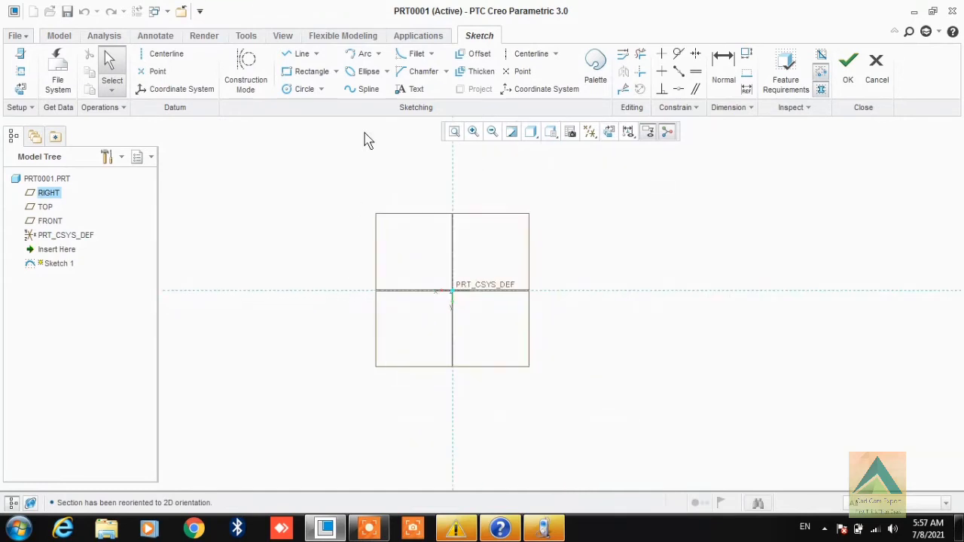
Step: Sketch an S-shaped spline through four points starting at the origin and finish the sketch
{"action": "left_click", "coordinate": [362, 89]}
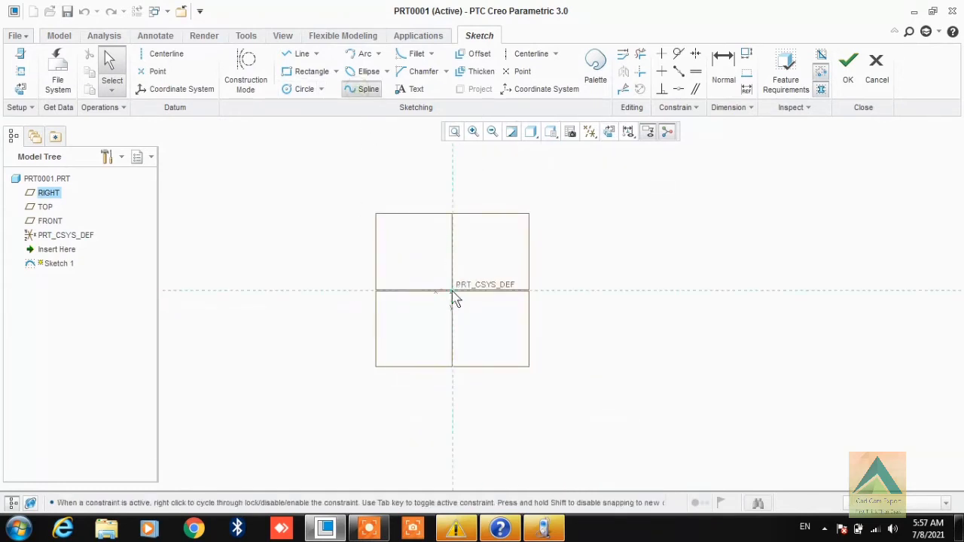
{"action": "left_click", "coordinate": [452, 290]}
{"action": "left_click", "coordinate": [529, 224]}
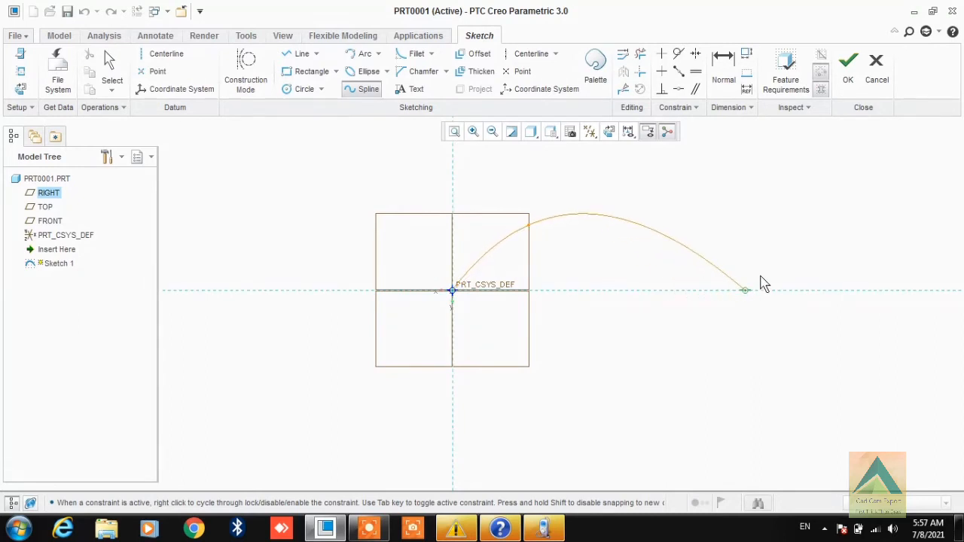
{"action": "left_click", "coordinate": [765, 272]}
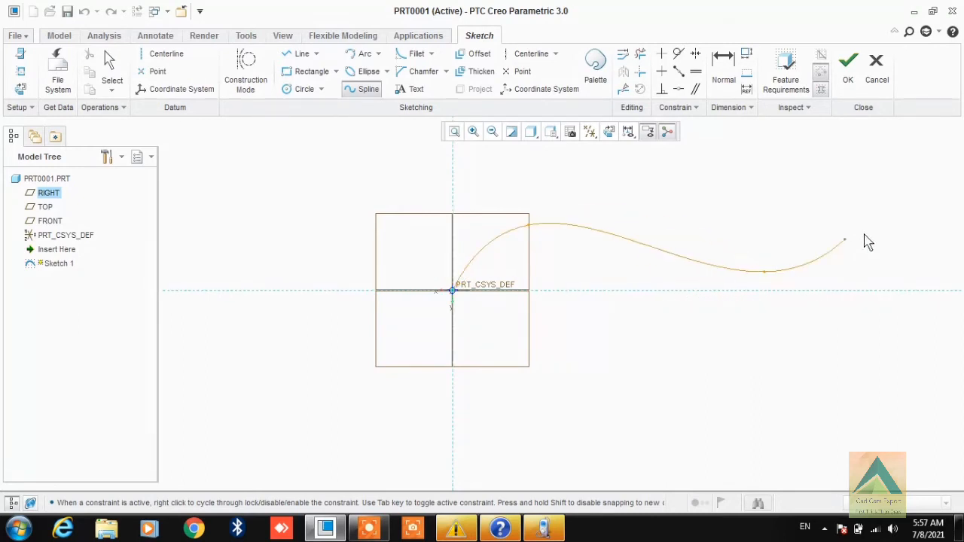
{"action": "left_click", "coordinate": [905, 210]}
{"action": "middle_click", "coordinate": [905, 210]}
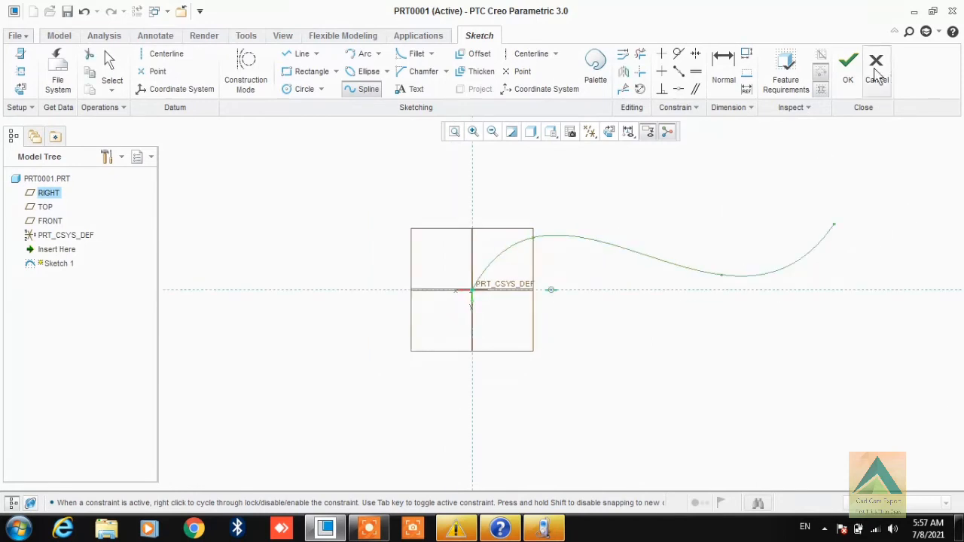
{"action": "left_click", "coordinate": [849, 68]}
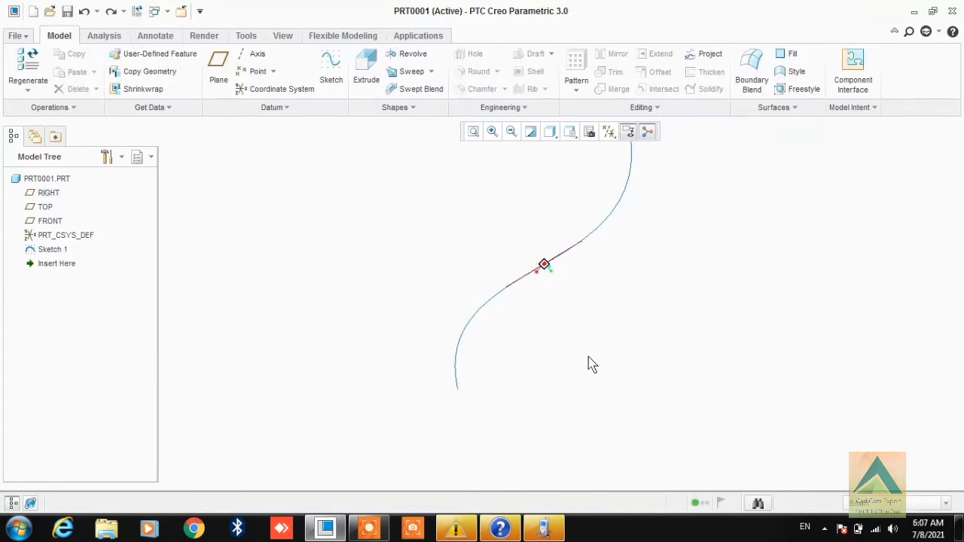
Step: Start a variable-section sweep with the spline as origin trajectory and open its section sketch in 2D orientation
{"action": "middle_click_drag", "start_coordinate": [591, 364], "coordinate": [550, 360]}
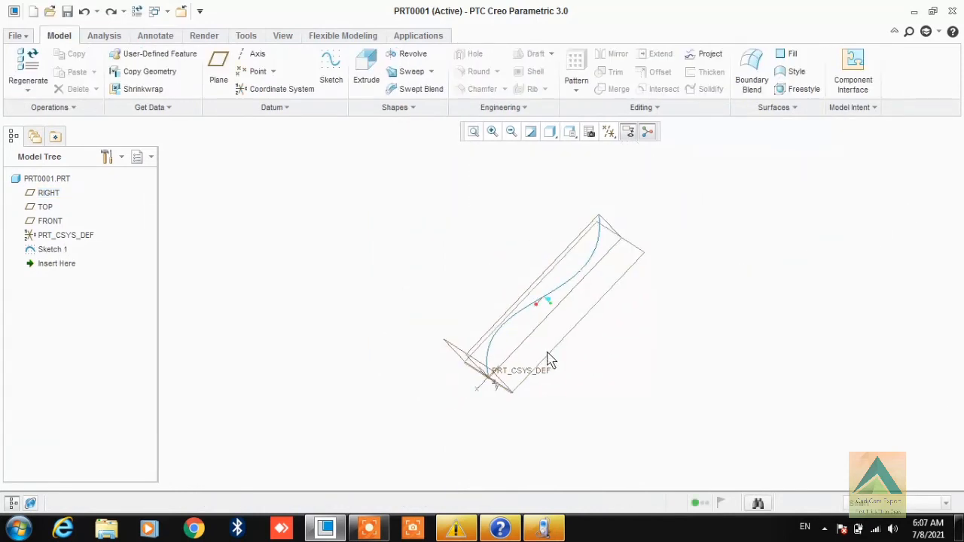
{"action": "scroll", "coordinate": [601, 279], "scroll_direction": "down", "scroll_amount": 2}
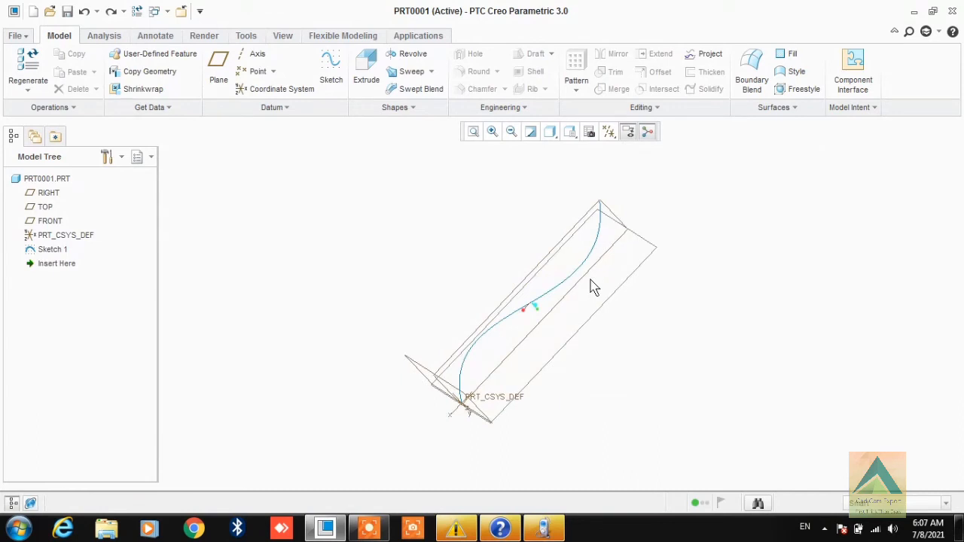
{"action": "left_click", "coordinate": [399, 72]}
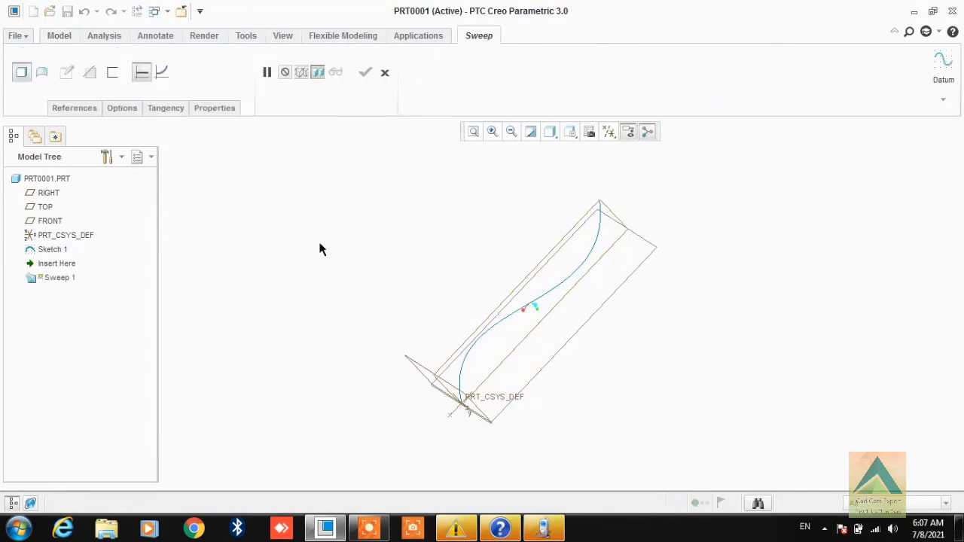
{"action": "left_click", "coordinate": [500, 328]}
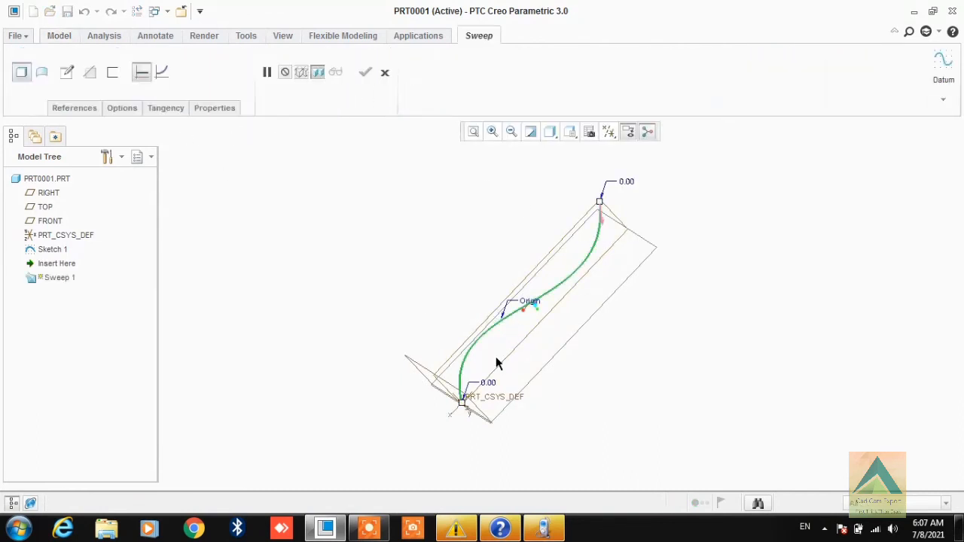
{"action": "left_click", "coordinate": [162, 71]}
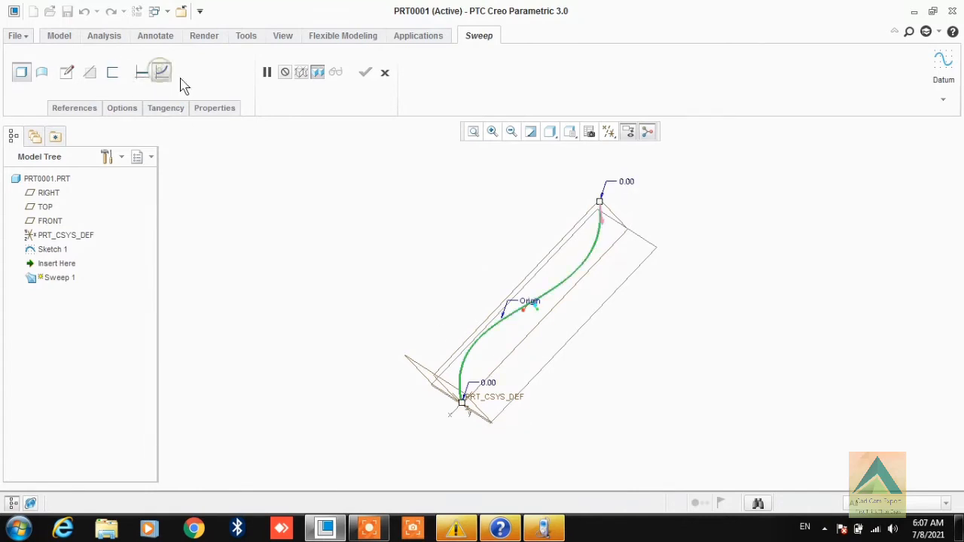
{"action": "left_click", "coordinate": [66, 72]}
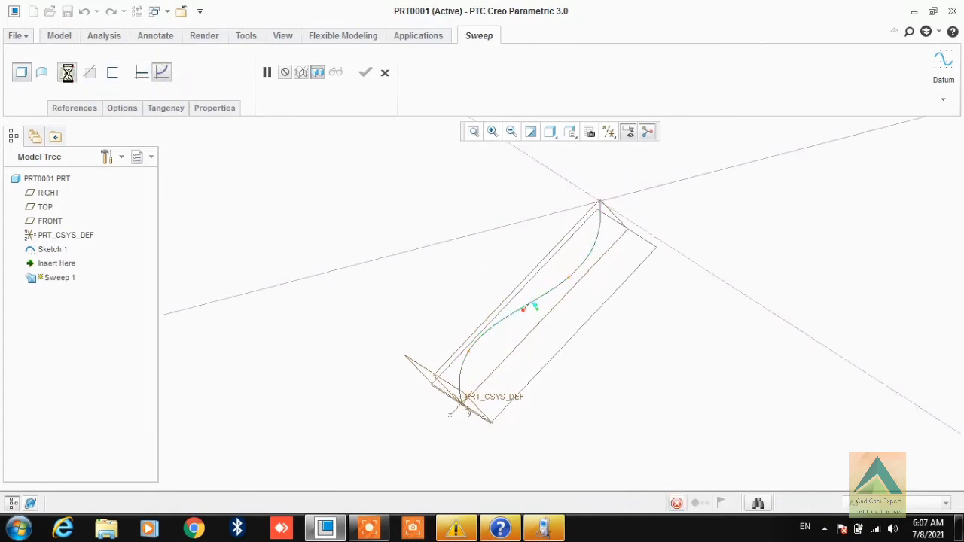
{"action": "left_click", "coordinate": [608, 132]}
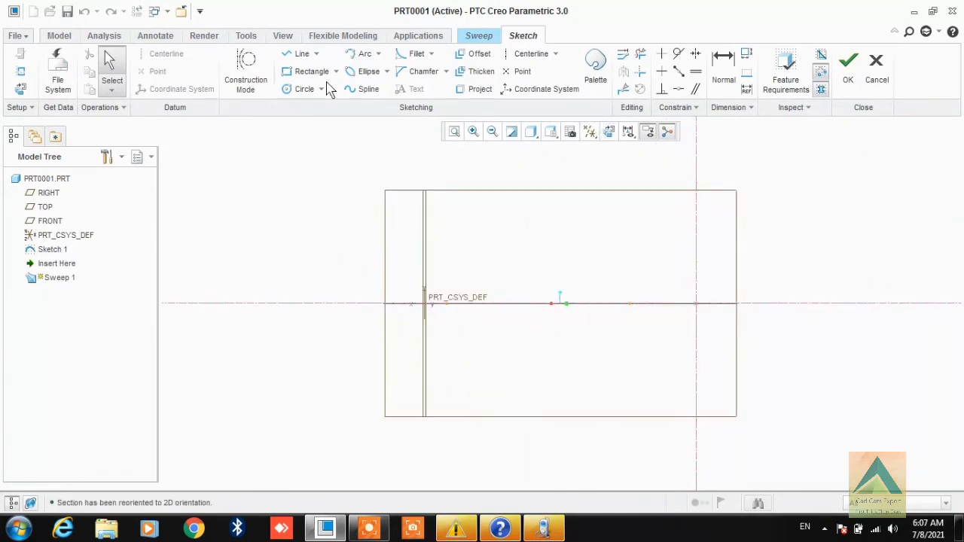
Step: Sketch a circle centred on the trajectory's start point and set its diameter to 50
{"action": "left_click", "coordinate": [296, 90]}
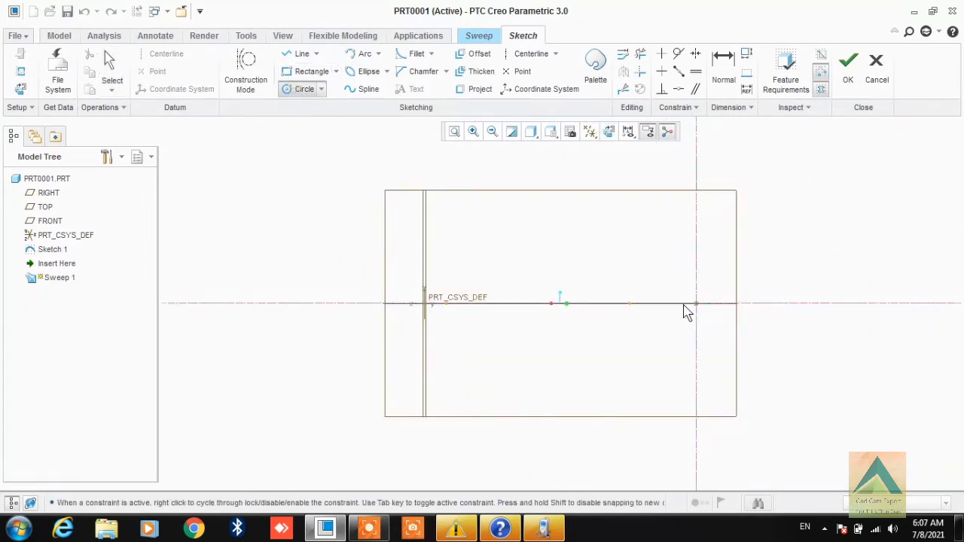
{"action": "left_click", "coordinate": [696, 303]}
{"action": "left_click", "coordinate": [703, 333]}
{"action": "middle_click", "coordinate": [711, 349]}
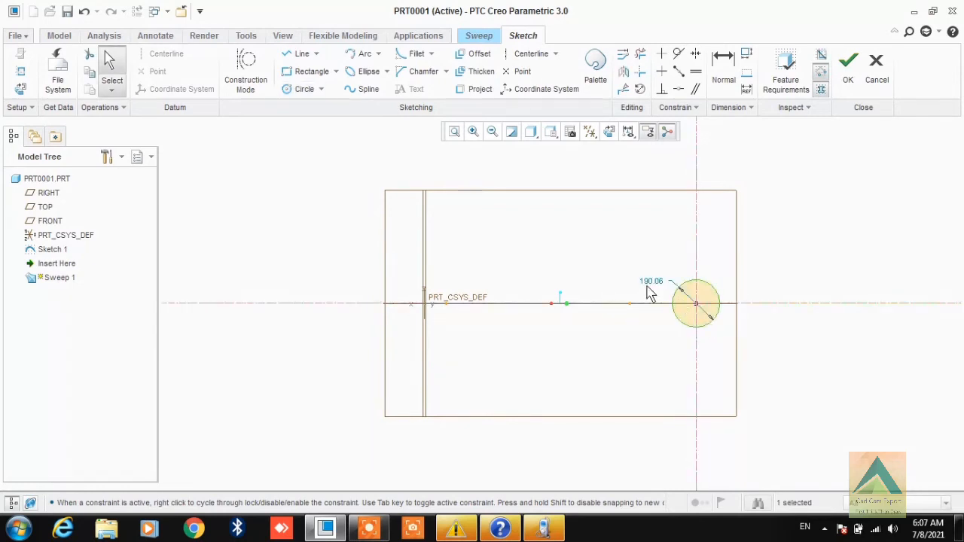
{"action": "double_click", "coordinate": [650, 281]}
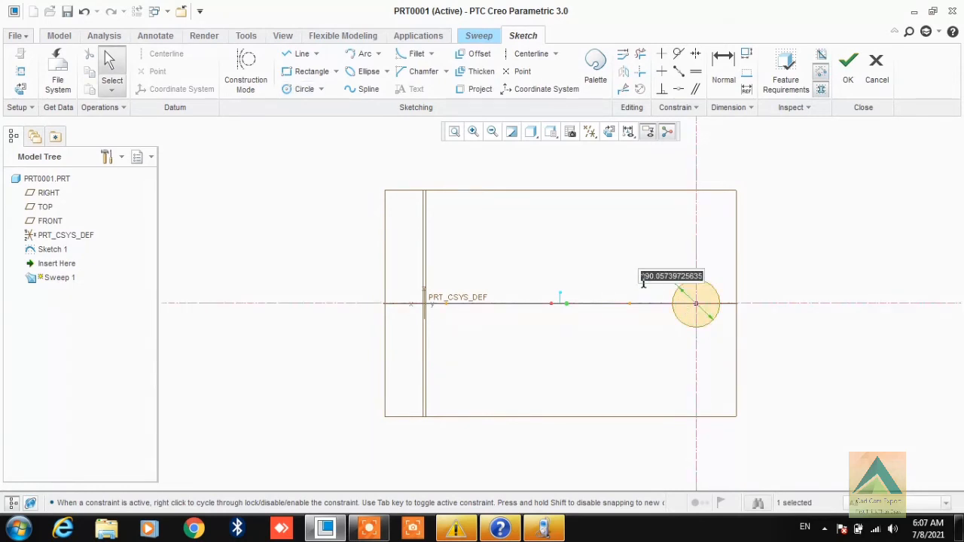
{"action": "type", "text": "50"}
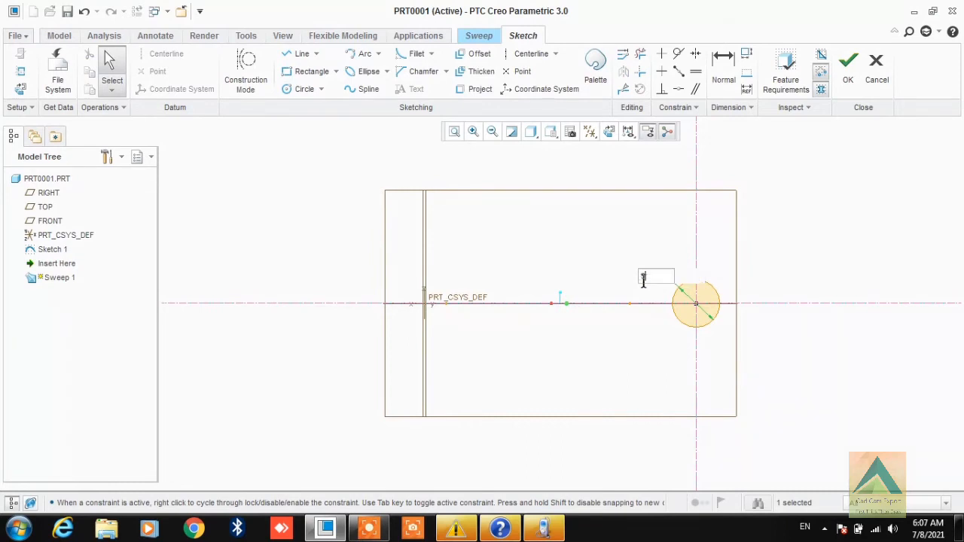
{"action": "key", "text": "Return"}
{"action": "scroll", "coordinate": [716, 317], "scroll_direction": "down", "scroll_amount": 1}
{"action": "scroll", "coordinate": [708, 325], "scroll_direction": "down", "scroll_amount": 2}
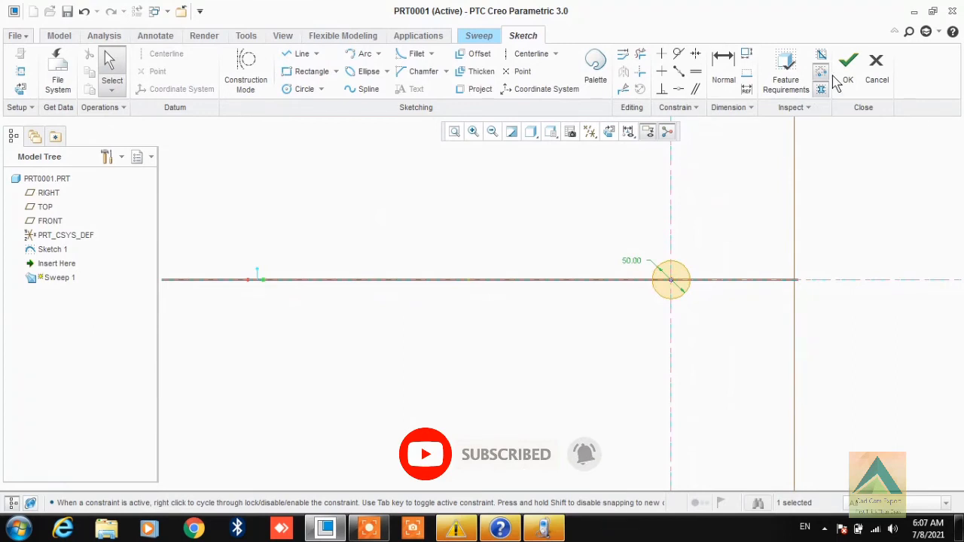
Step: Add the section relation sd3=50+sin(trajpar*360*150)*5 to drive the circle's diameter along the trajectory
{"action": "left_click", "coordinate": [245, 36]}
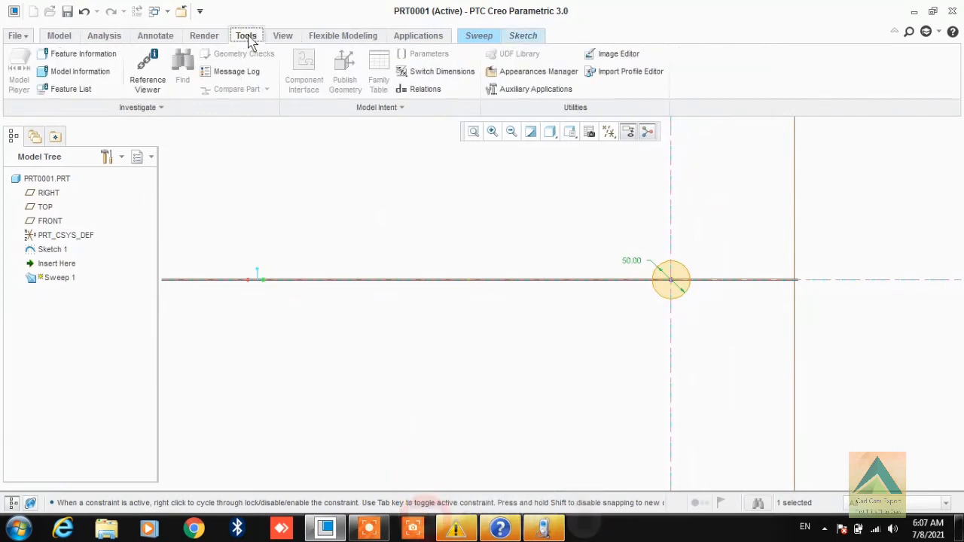
{"action": "left_click", "coordinate": [428, 90]}
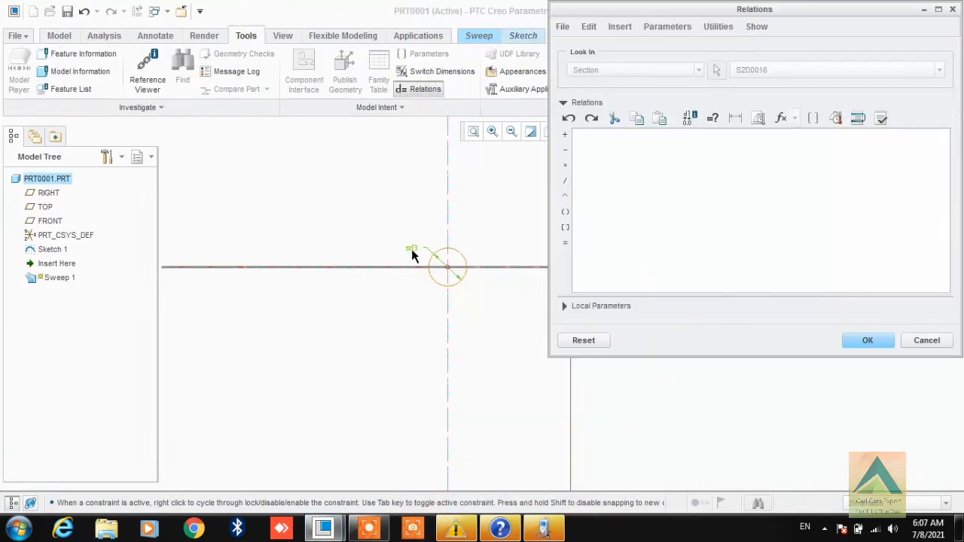
{"action": "left_click", "coordinate": [414, 249]}
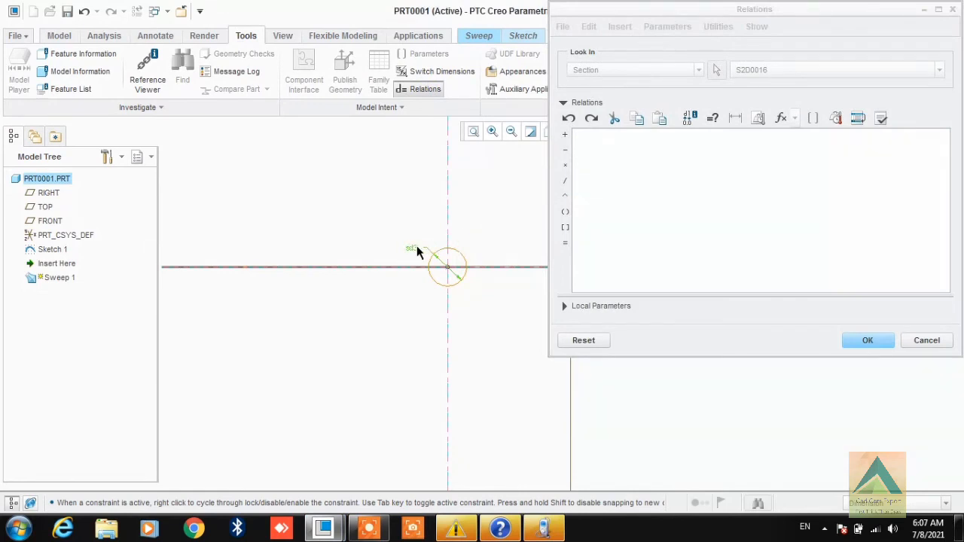
{"action": "left_click", "coordinate": [417, 246]}
{"action": "left_click", "coordinate": [595, 143]}
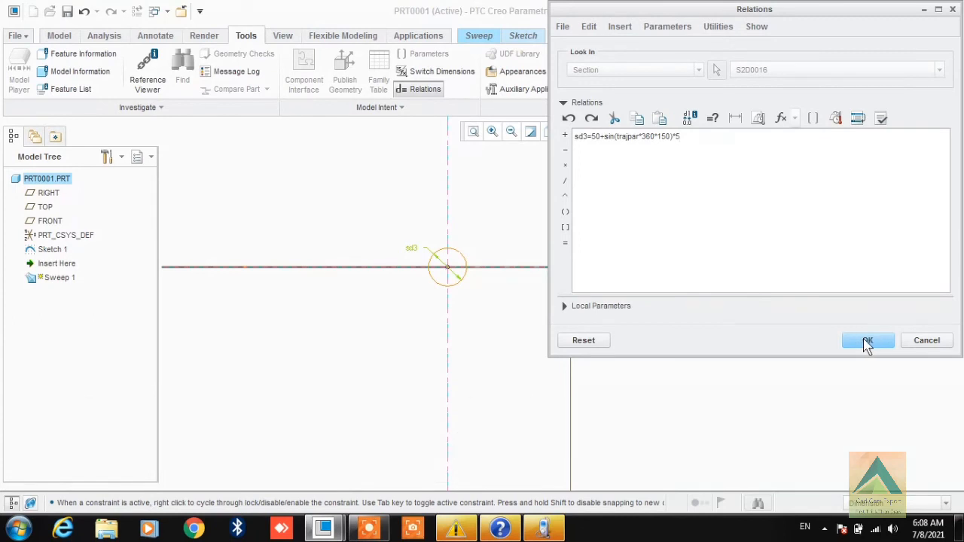
{"action": "left_click", "coordinate": [868, 340]}
{"action": "key", "text": "ctrl+d"}
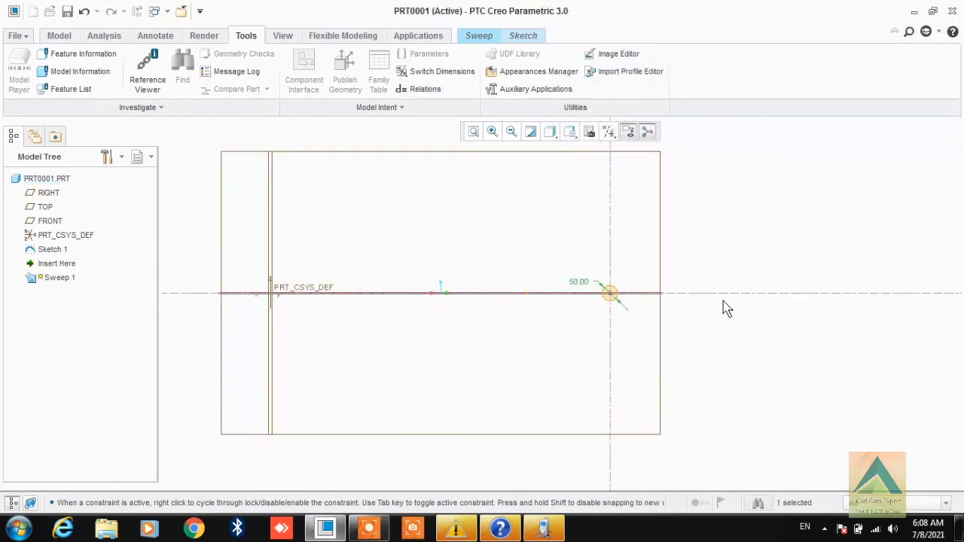
Step: Finish the section sketch to preview the relation-driven sweep along the spline
{"action": "left_click", "coordinate": [525, 38]}
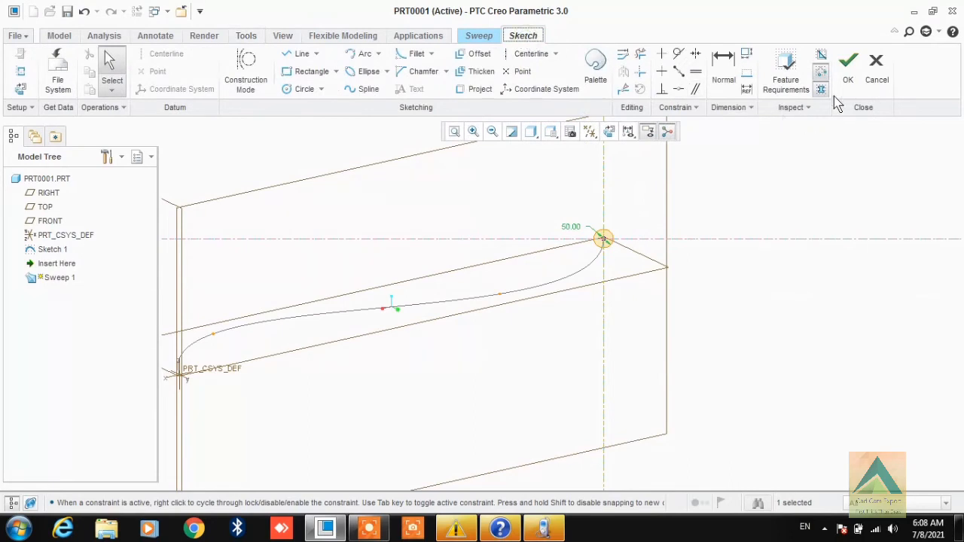
{"action": "left_click", "coordinate": [849, 73]}
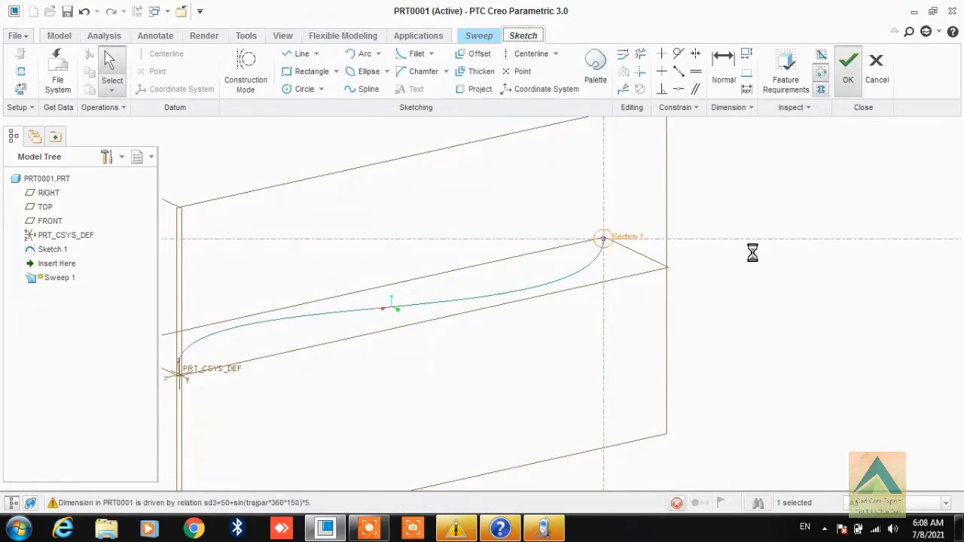
{"action": "scroll", "coordinate": [515, 347], "scroll_direction": "up", "scroll_amount": 3}
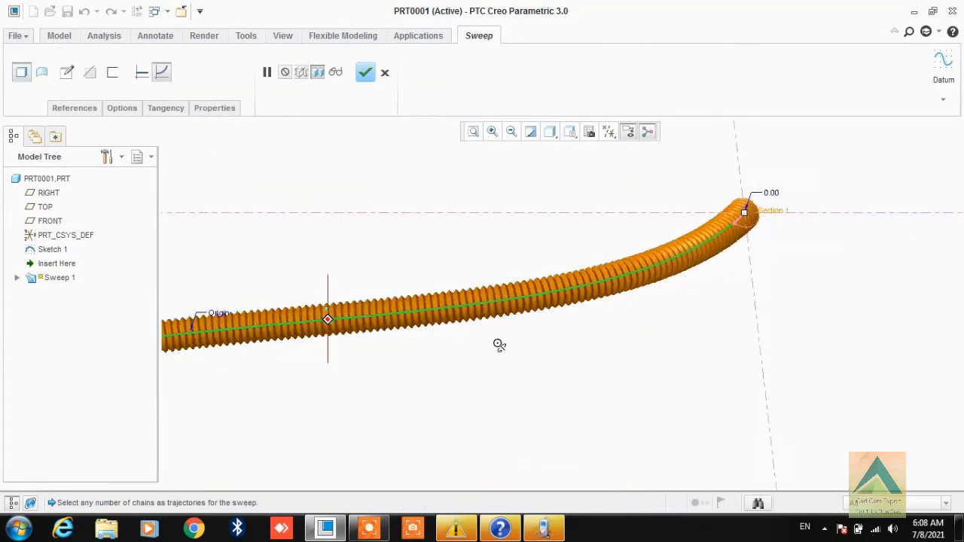
Step: Complete the relation-driven variable-section sweep along the spline as a solid and clear the selection
{"action": "middle_click_drag", "start_coordinate": [499, 345], "coordinate": [603, 339]}
{"action": "scroll", "coordinate": [506, 306], "scroll_direction": "down", "scroll_amount": 3}
{"action": "scroll", "coordinate": [476, 340], "scroll_direction": "up", "scroll_amount": 3}
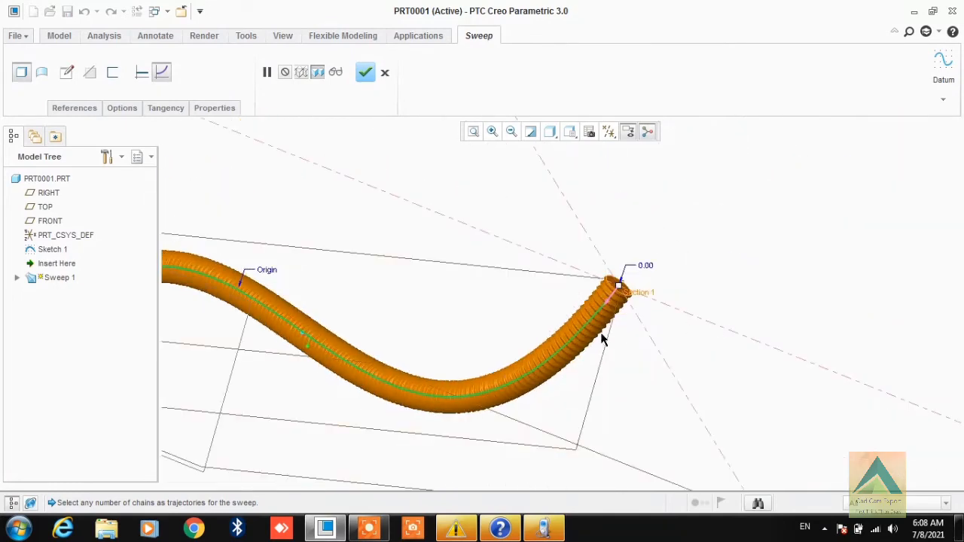
{"action": "scroll", "coordinate": [603, 339], "scroll_direction": "up", "scroll_amount": 3}
{"action": "left_click", "coordinate": [365, 73]}
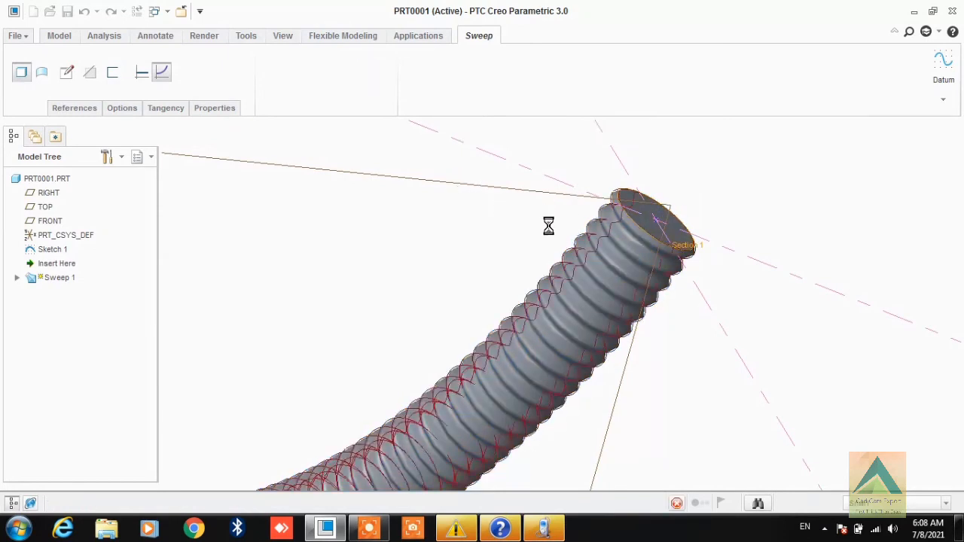
{"action": "left_click", "coordinate": [482, 231]}
Step: Redefine the ribbed sweep as a surface instead of a solid and complete the feature
{"action": "middle_click_drag", "start_coordinate": [474, 230], "coordinate": [551, 269]}
{"action": "scroll", "coordinate": [547, 301], "scroll_direction": "down", "scroll_amount": 5}
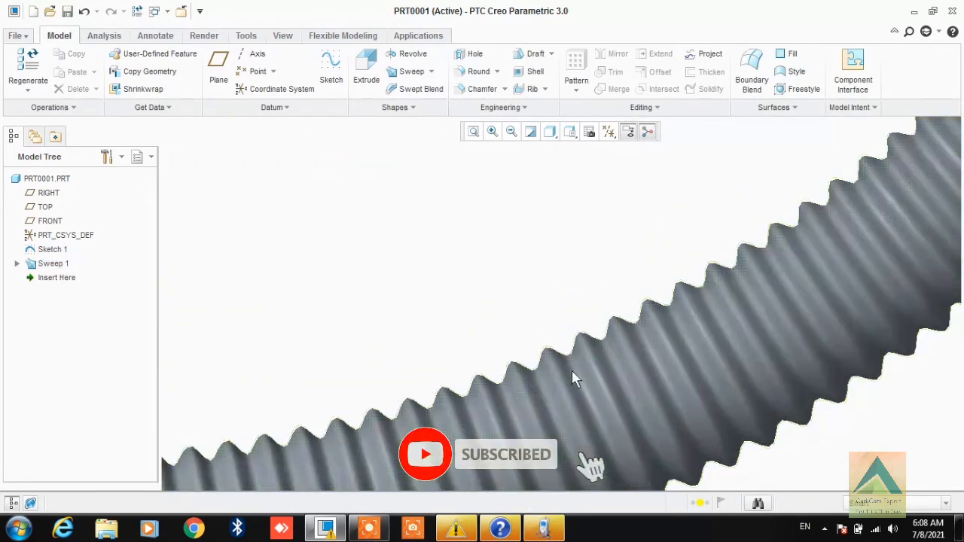
{"action": "scroll", "coordinate": [527, 332], "scroll_direction": "up", "scroll_amount": 5}
{"action": "scroll", "coordinate": [512, 288], "scroll_direction": "up", "scroll_amount": 6}
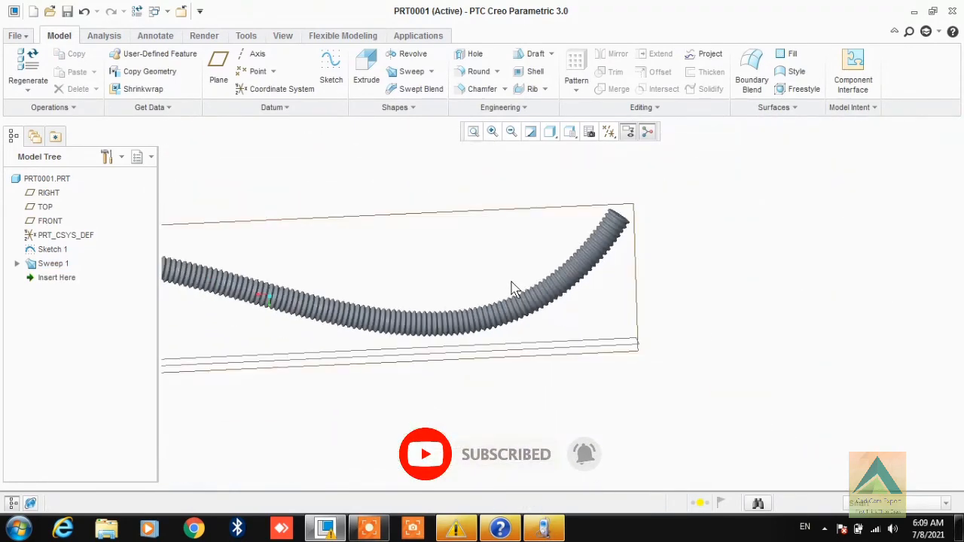
{"action": "scroll", "coordinate": [379, 303], "scroll_direction": "down", "scroll_amount": 3}
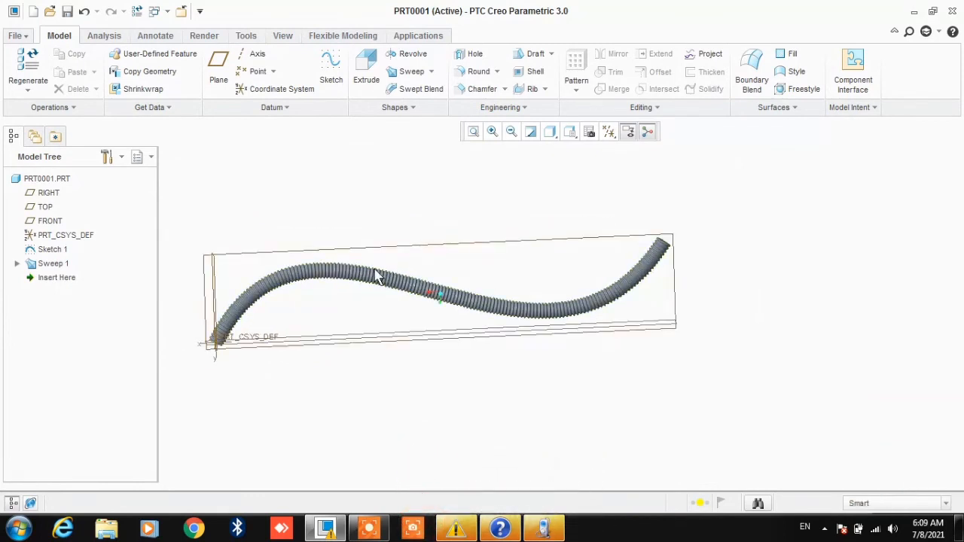
{"action": "left_click", "coordinate": [48, 266]}
{"action": "right_click", "coordinate": [50, 265]}
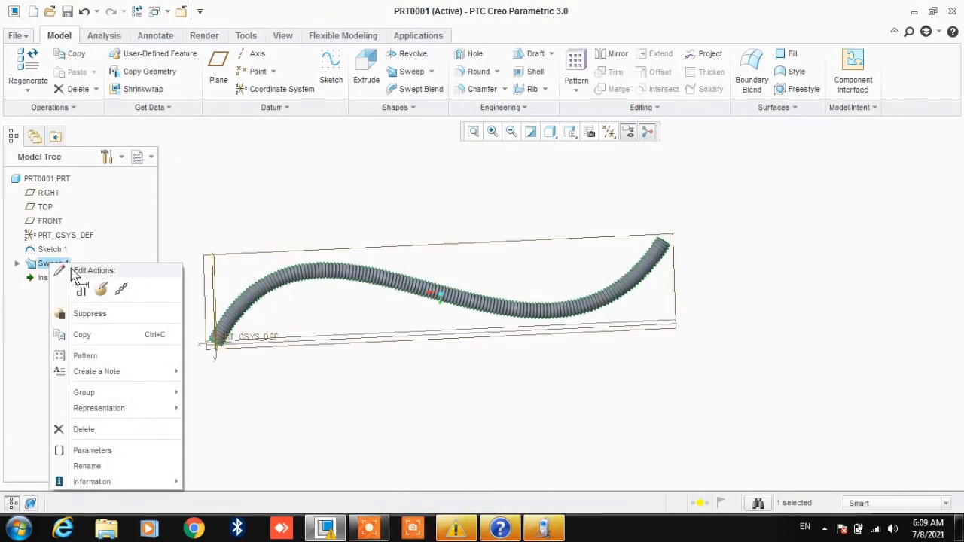
{"action": "left_click", "coordinate": [102, 292]}
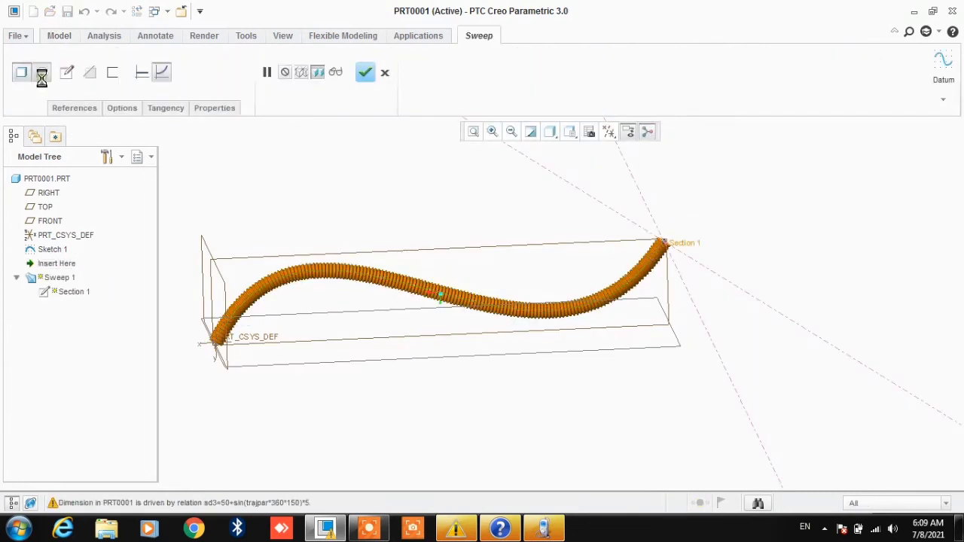
{"action": "left_click", "coordinate": [42, 73]}
{"action": "scroll", "coordinate": [595, 269], "scroll_direction": "up", "scroll_amount": 5}
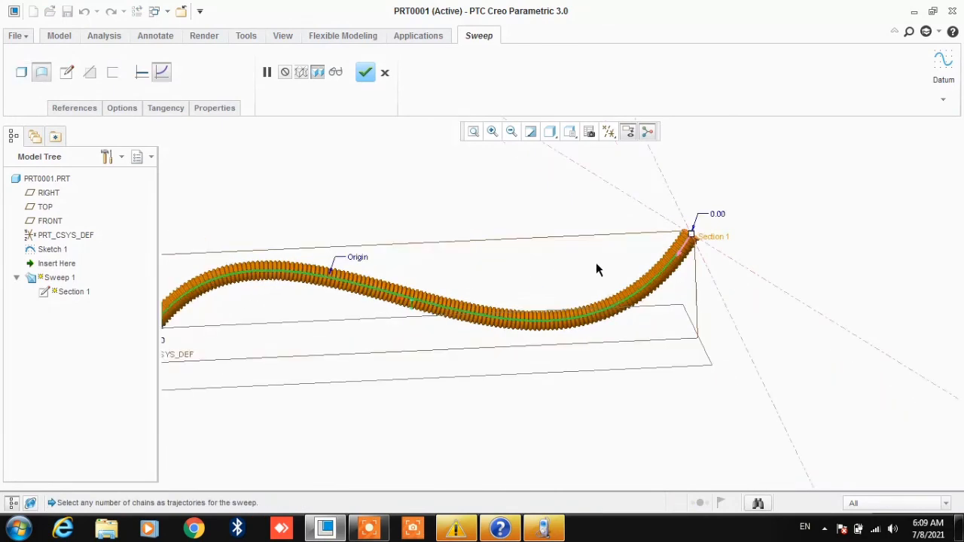
{"action": "scroll", "coordinate": [731, 297], "scroll_direction": "up", "scroll_amount": 3}
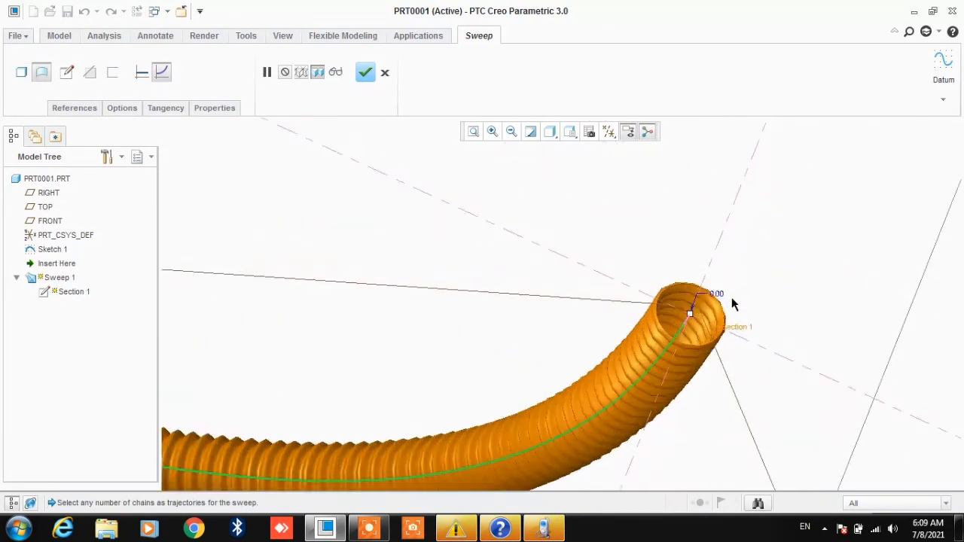
{"action": "left_click", "coordinate": [364, 73]}
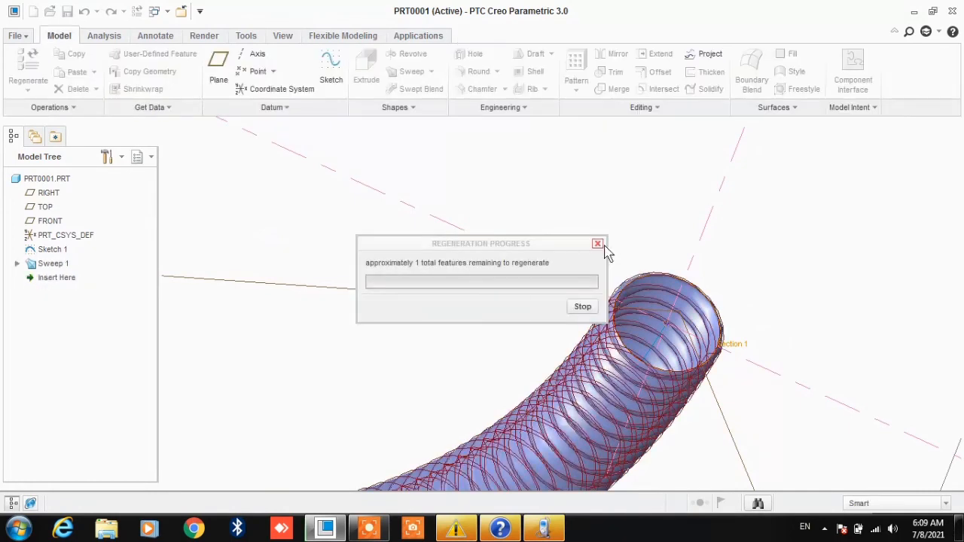
Step: Examine the ribbed surface sweep from its open end along the spline to its other end
{"action": "scroll", "coordinate": [581, 257], "scroll_direction": "up", "scroll_amount": 3}
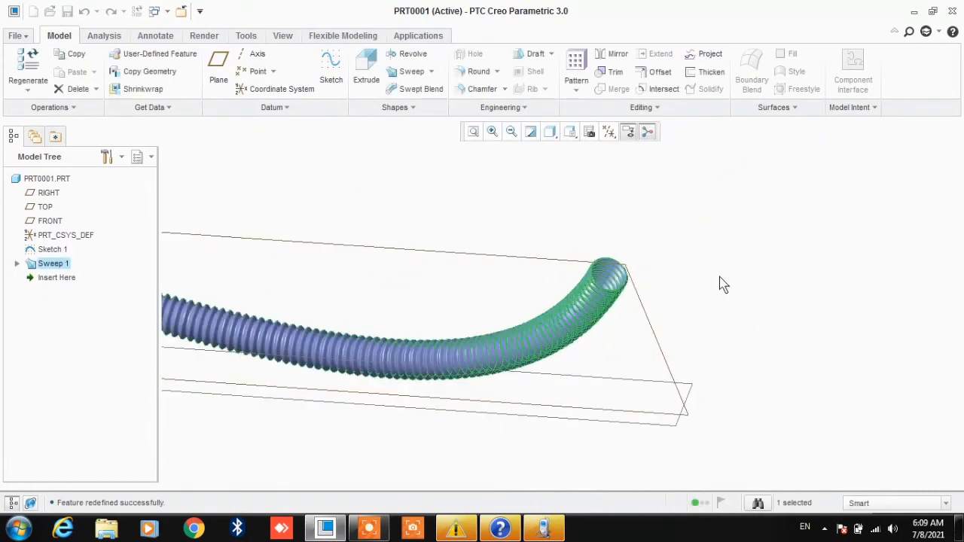
{"action": "left_click", "coordinate": [725, 280]}
{"action": "middle_click_drag", "start_coordinate": [729, 294], "coordinate": [721, 297]}
{"action": "middle_click_drag", "start_coordinate": [692, 296], "coordinate": [759, 312]}
{"action": "scroll", "coordinate": [226, 339], "scroll_direction": "down", "scroll_amount": 3}
{"action": "scroll", "coordinate": [309, 296], "scroll_direction": "down", "scroll_amount": 3}
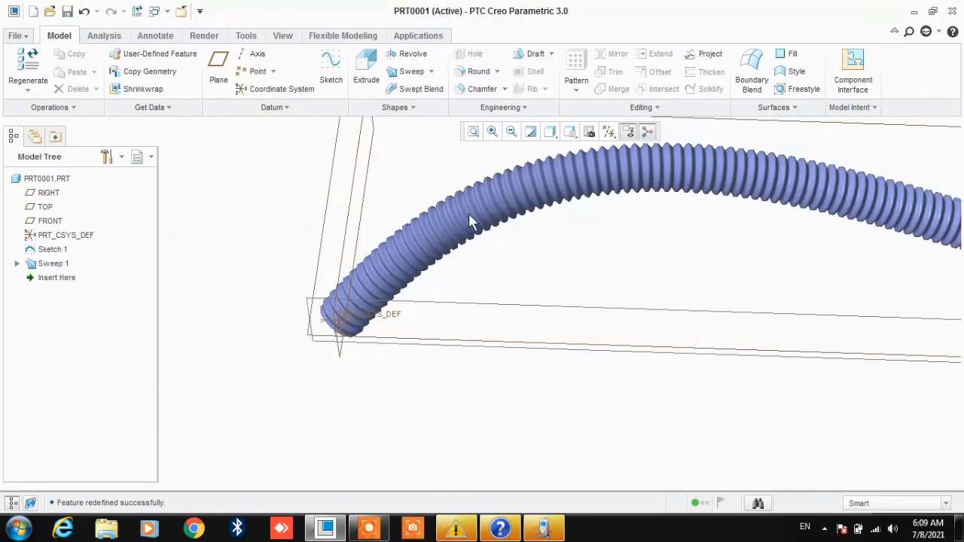
{"action": "scroll", "coordinate": [467, 223], "scroll_direction": "down", "scroll_amount": 2}
{"action": "scroll", "coordinate": [434, 321], "scroll_direction": "up", "scroll_amount": 4}
{"action": "middle_click_drag", "start_coordinate": [436, 325], "coordinate": [374, 318]}
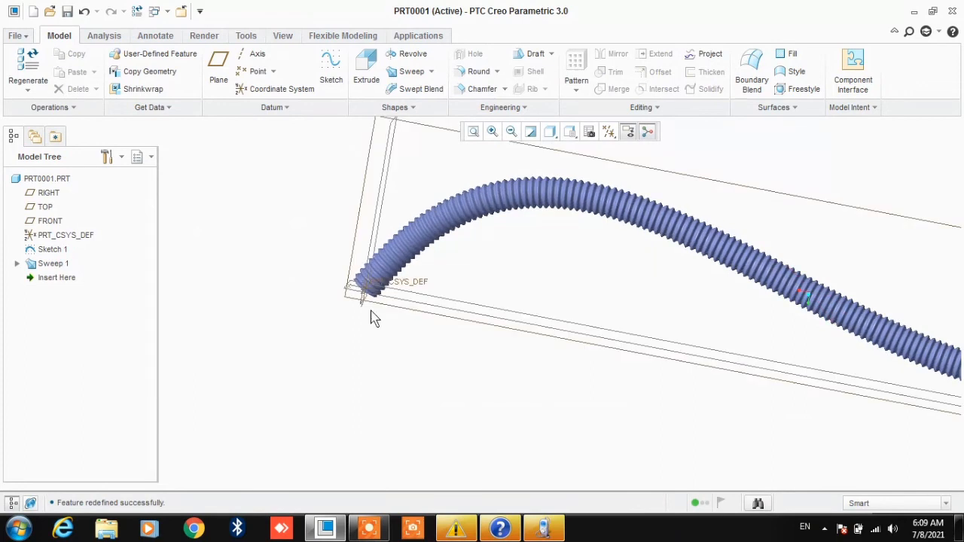
Step: Redefine the ribbed sweep as a solid with the thin-feature option enabled
{"action": "right_click", "coordinate": [56, 263]}
{"action": "left_click", "coordinate": [101, 286]}
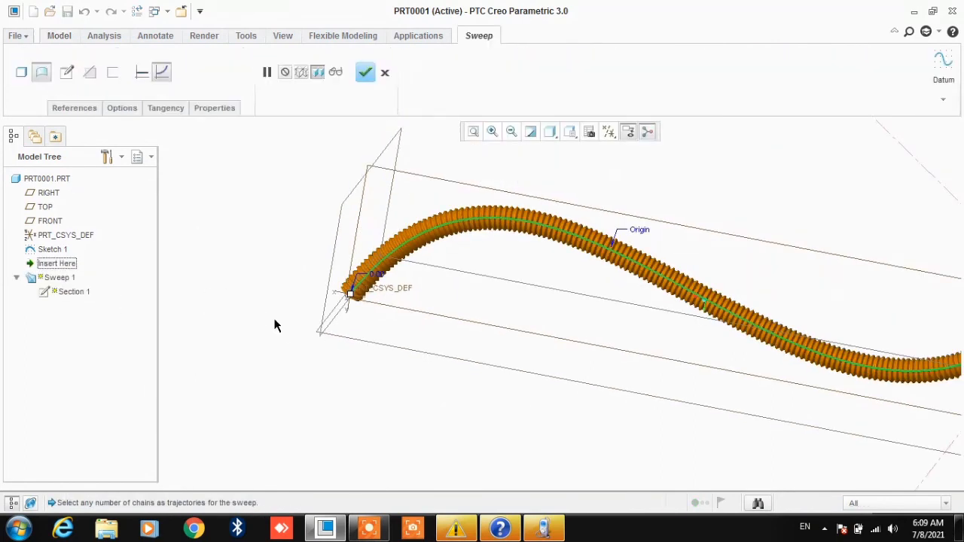
{"action": "left_click", "coordinate": [23, 76]}
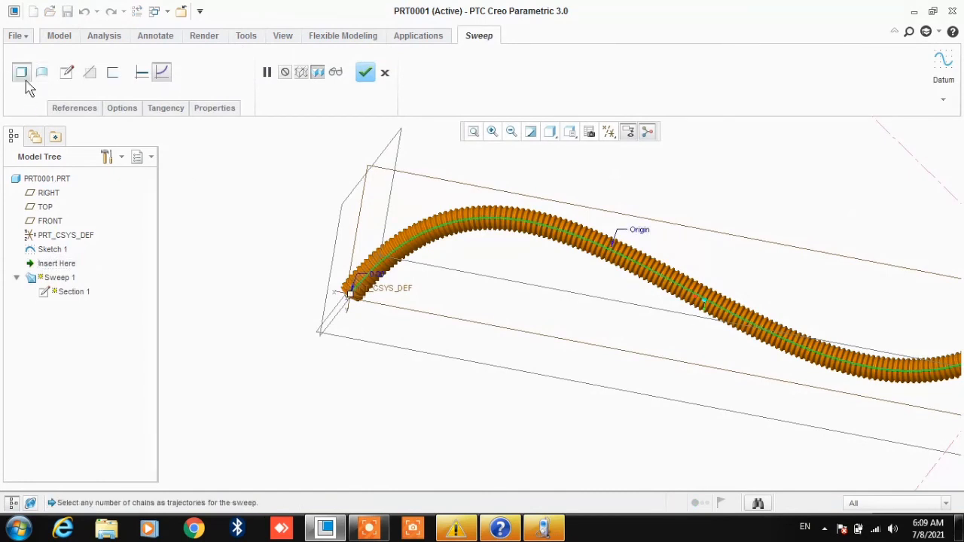
{"action": "left_click", "coordinate": [114, 73]}
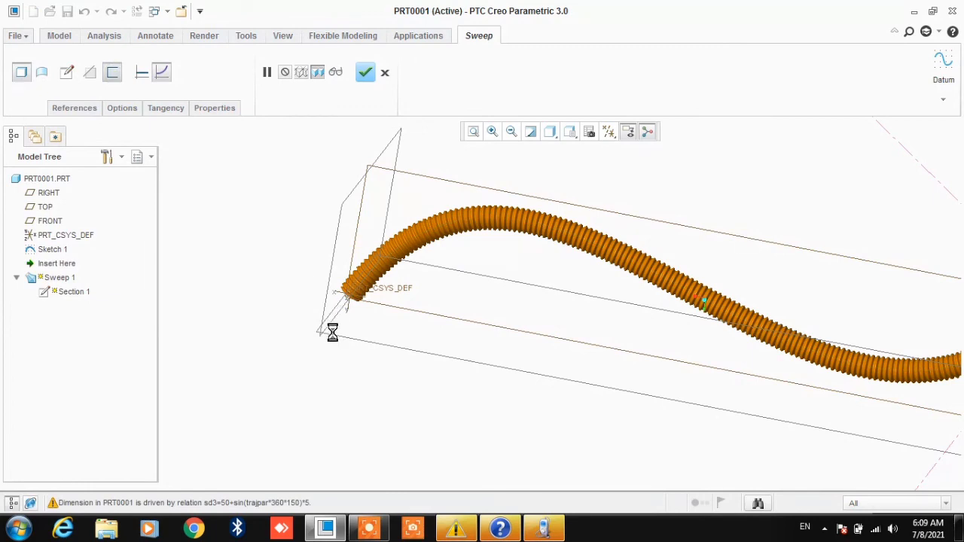